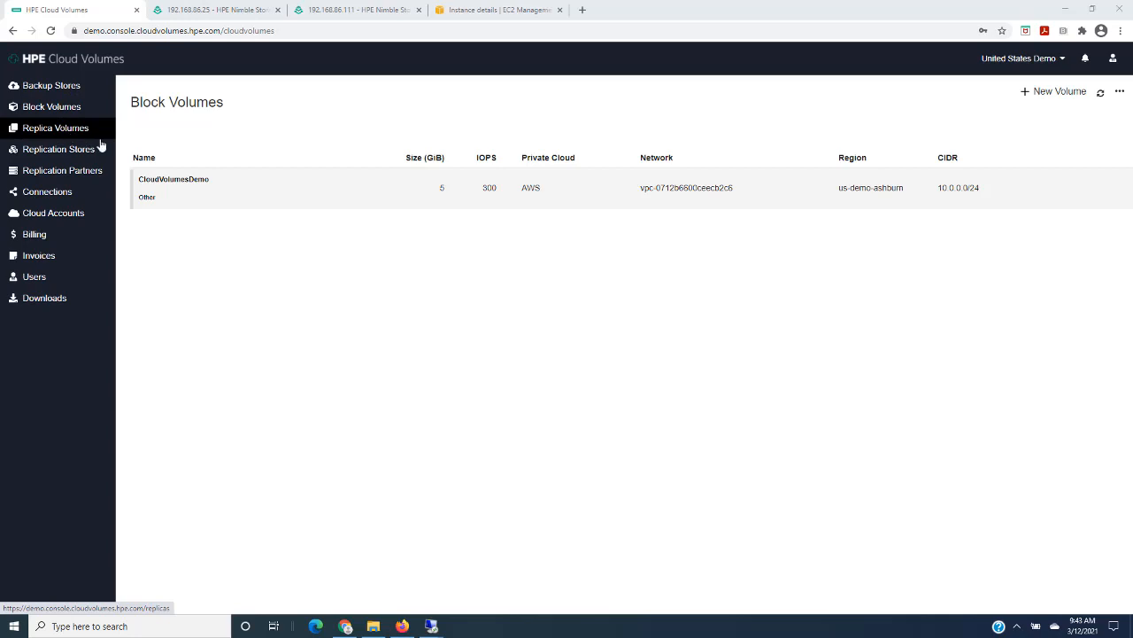
- Review the replication partners and replica volumes in Cloud Volumes, the 192.168.86.111 array dashboard, and the 192.168.86.25 array's replication partners
left_click(44, 175)
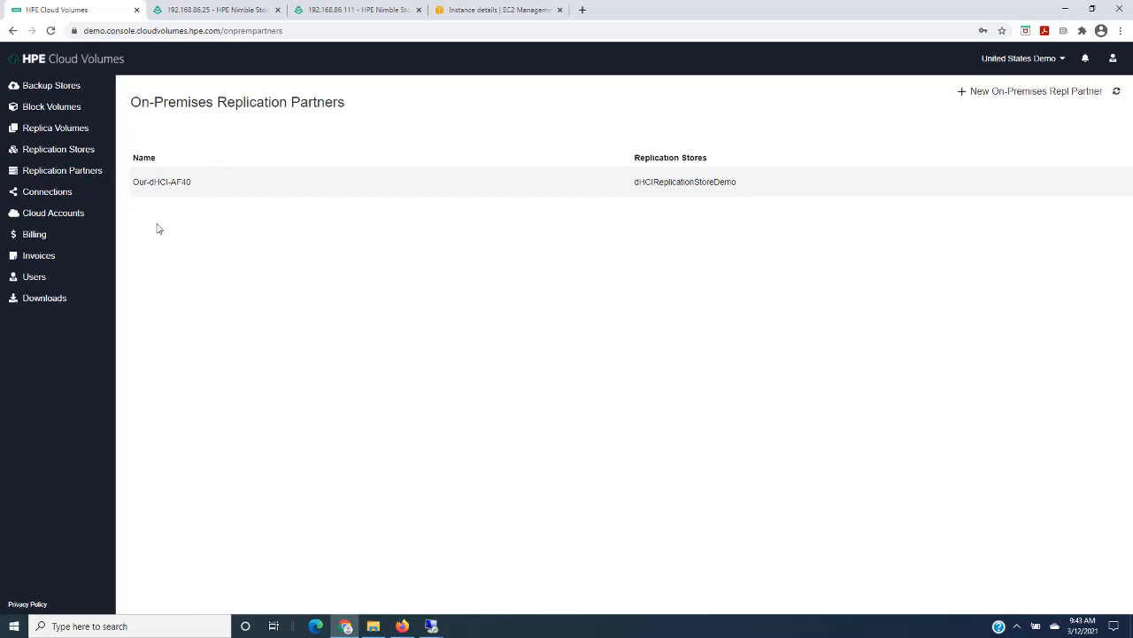
left_click(342, 9)
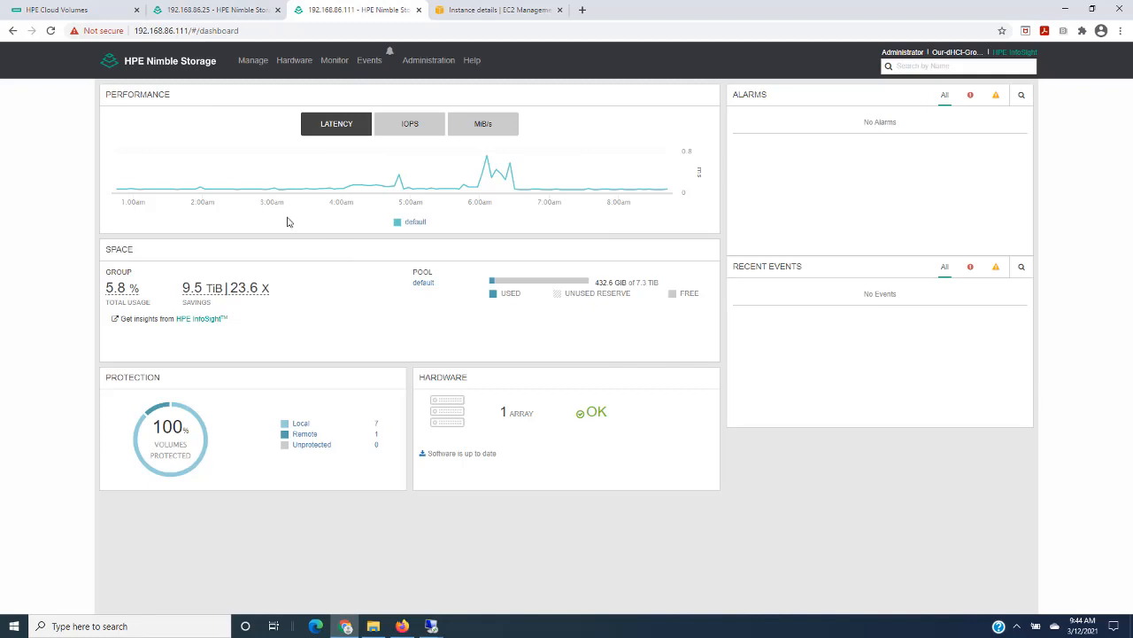
left_click(46, 11)
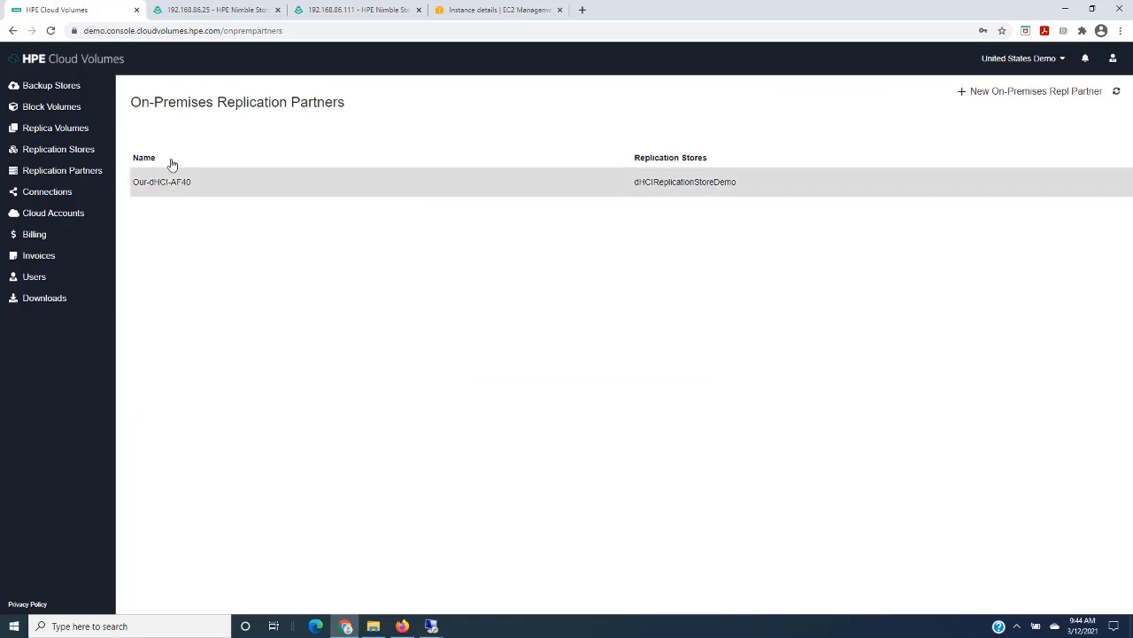
left_click(76, 129)
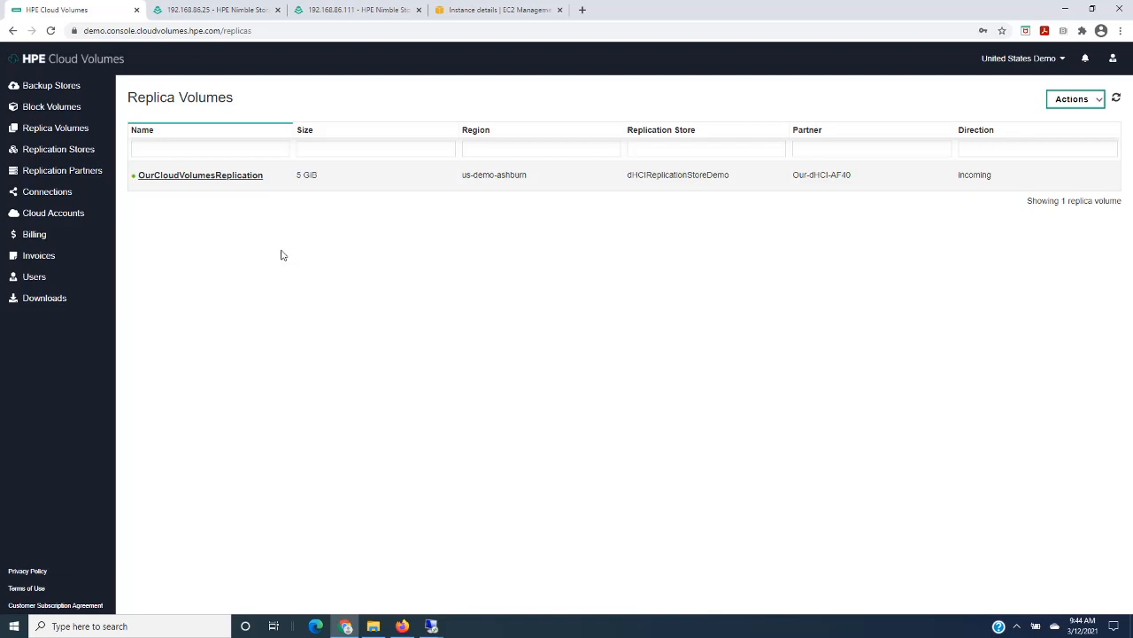
left_click(44, 172)
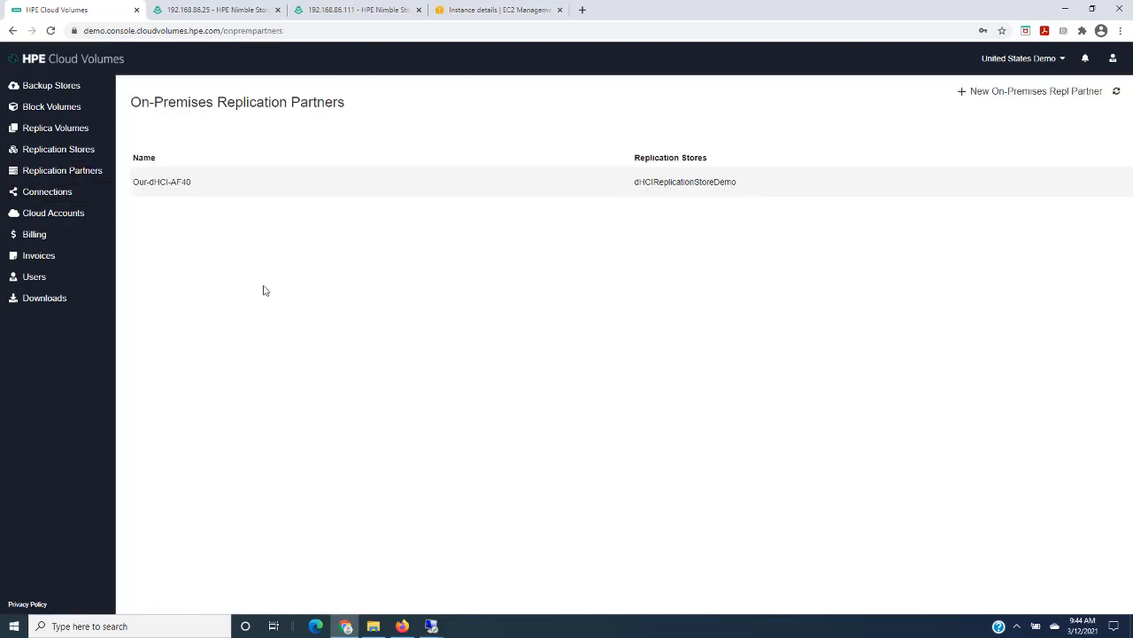
left_click(189, 12)
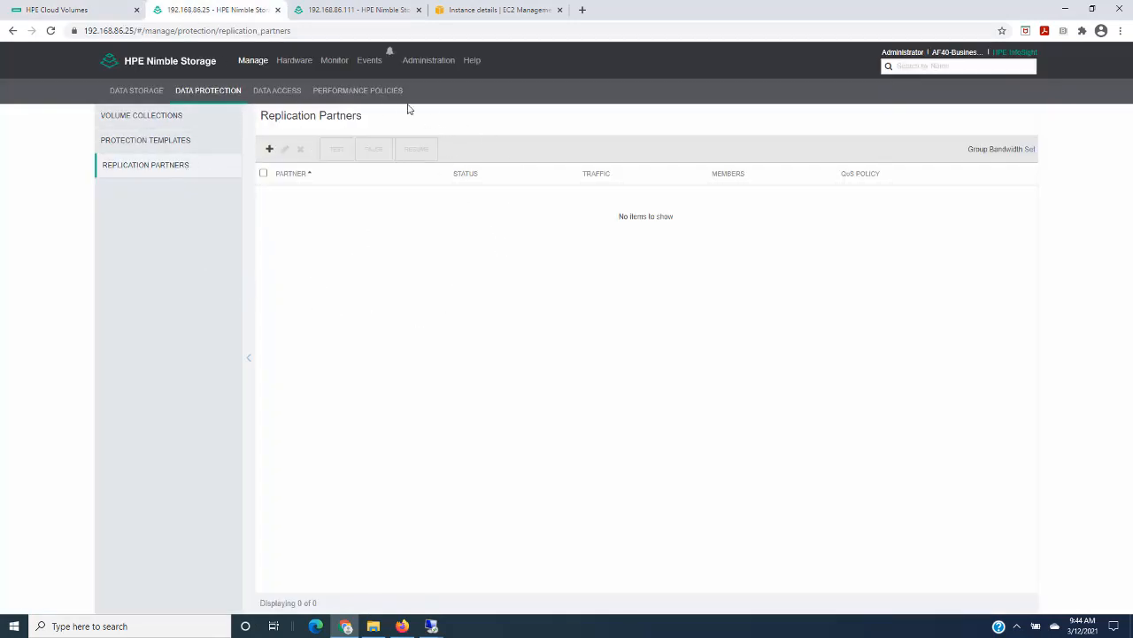
left_click(90, 13)
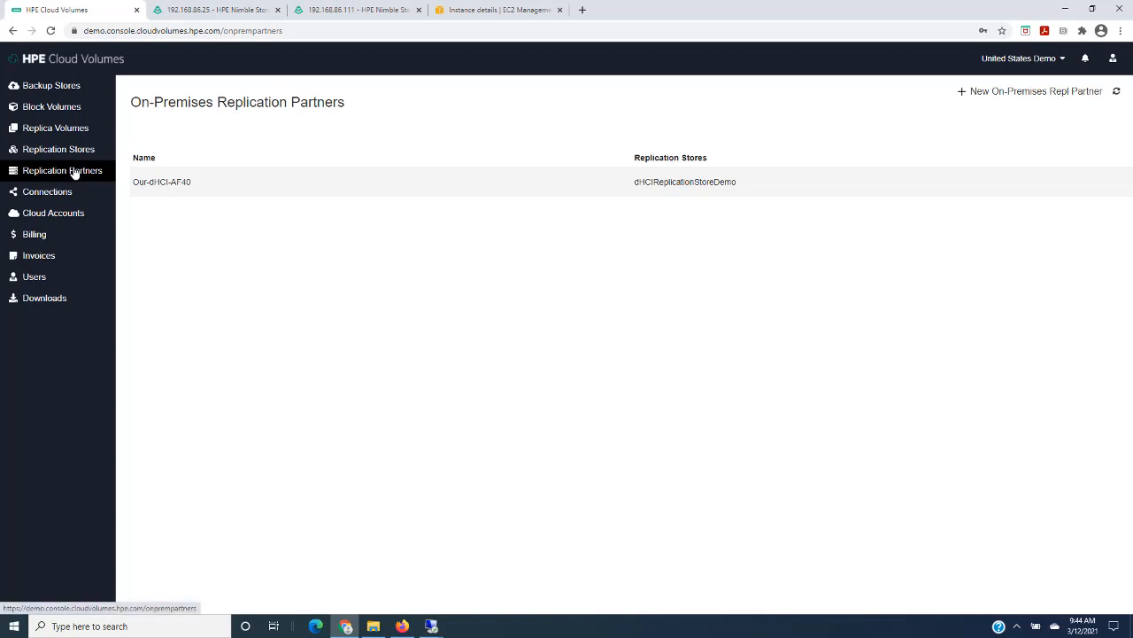
left_click(1005, 93)
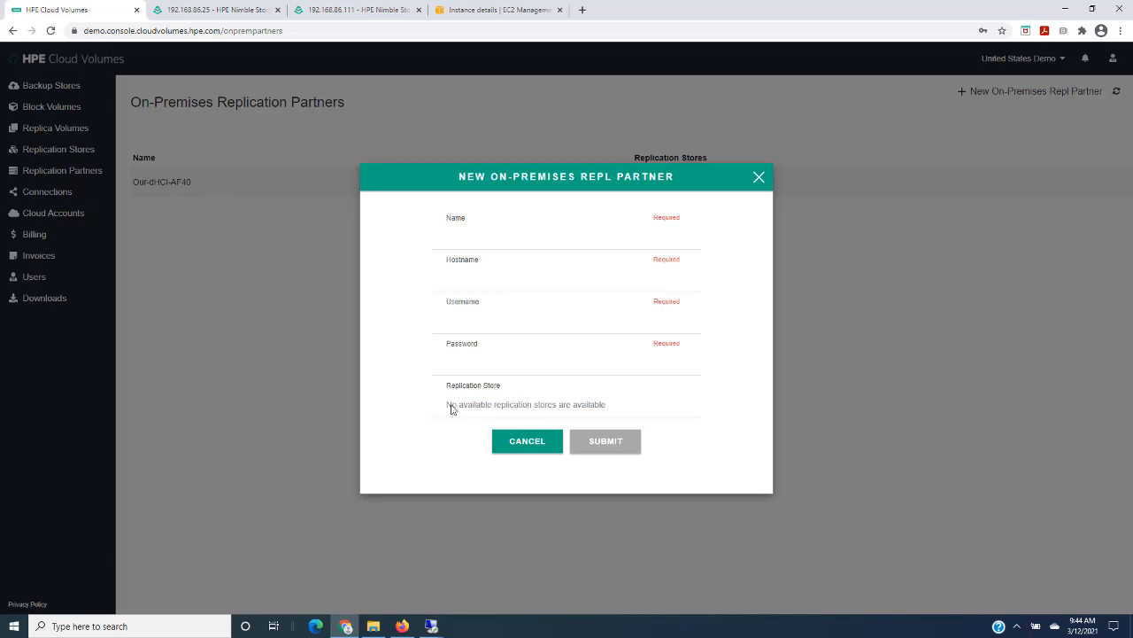
left_click_drag(447, 405, 613, 410)
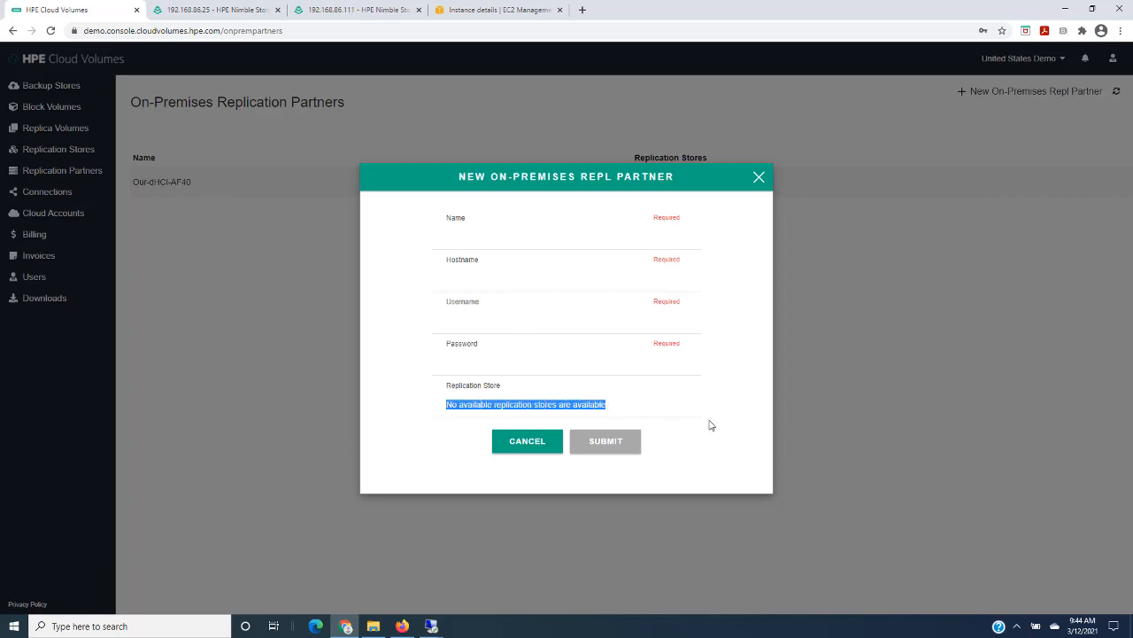
left_click(537, 441)
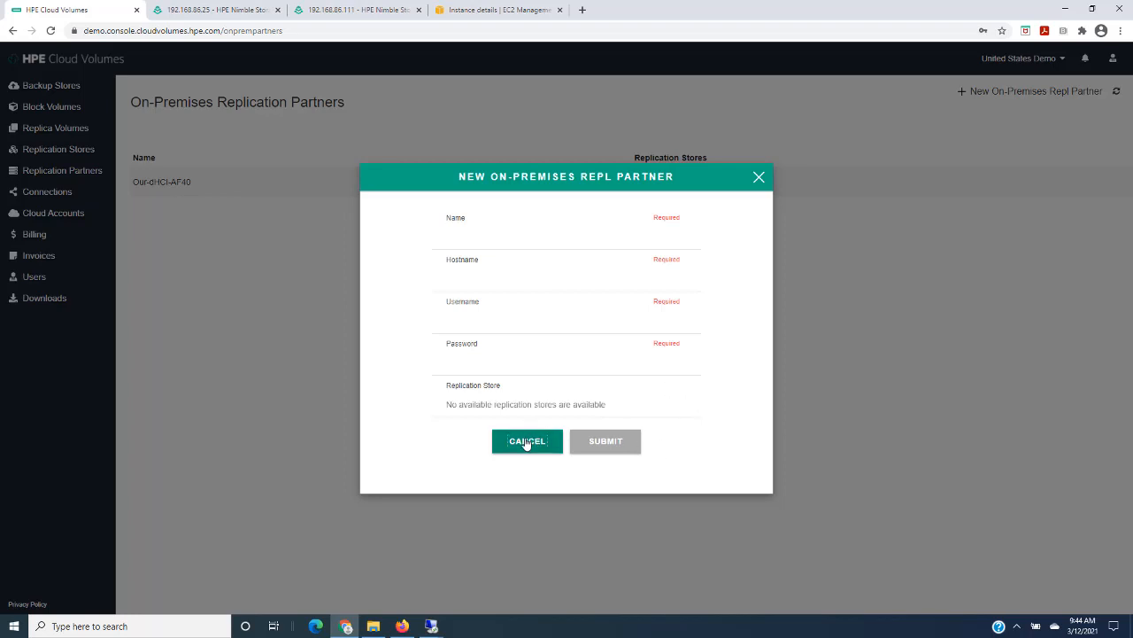
- Start a new replication store in Cloud Volumes and name it NEWIngramMicroRepStore
left_click(53, 151)
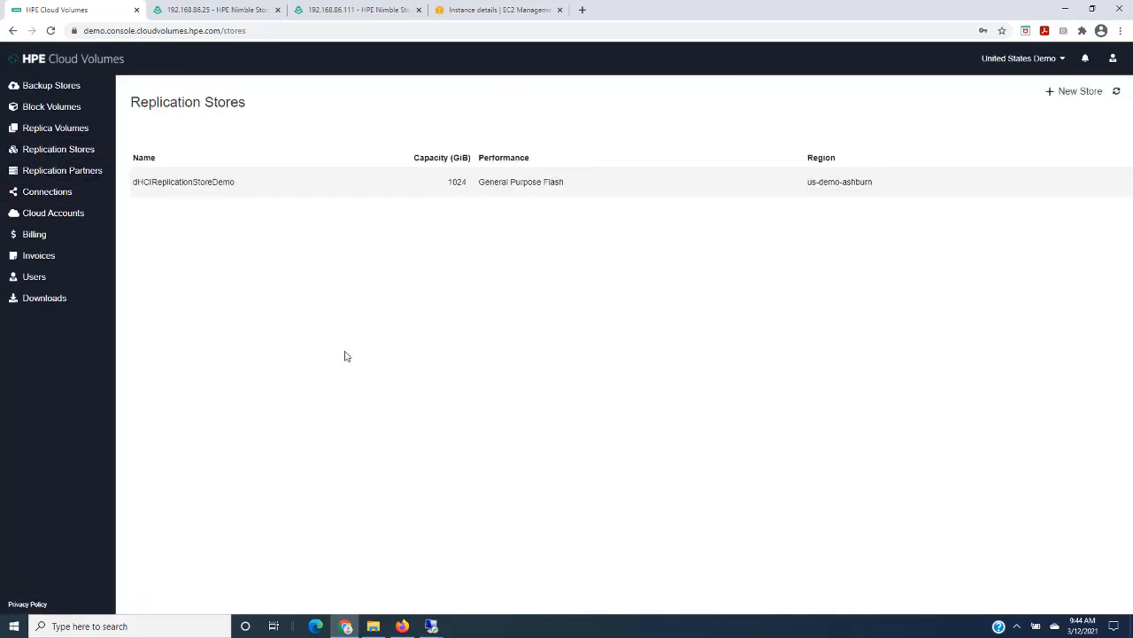
left_click(1073, 95)
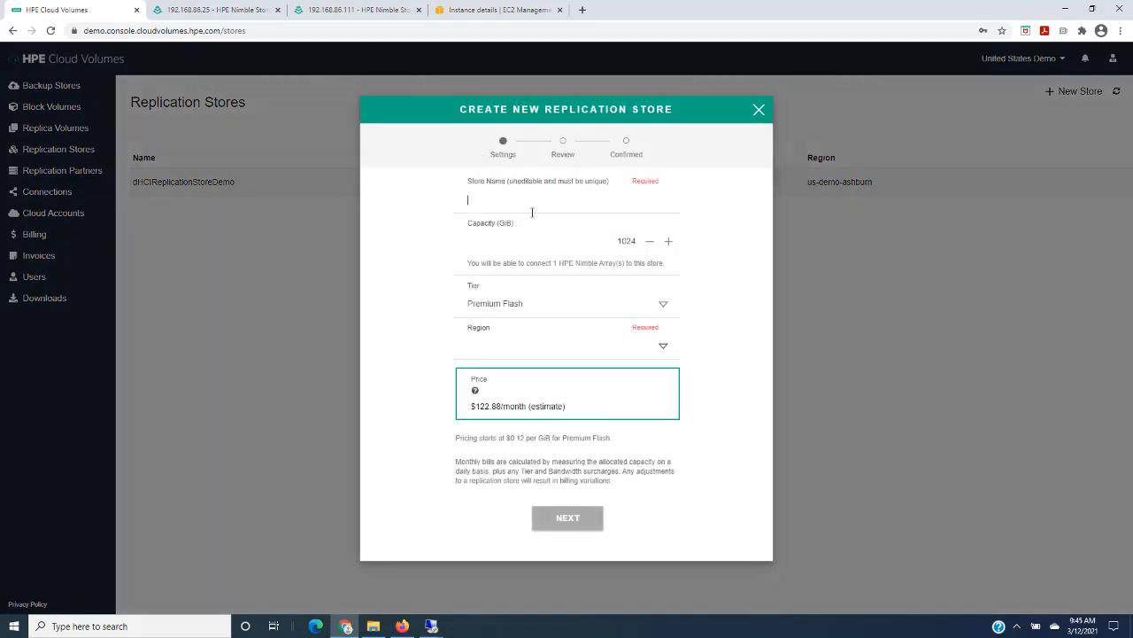
type("NEWIngramMicroRepStore")
left_click(626, 241)
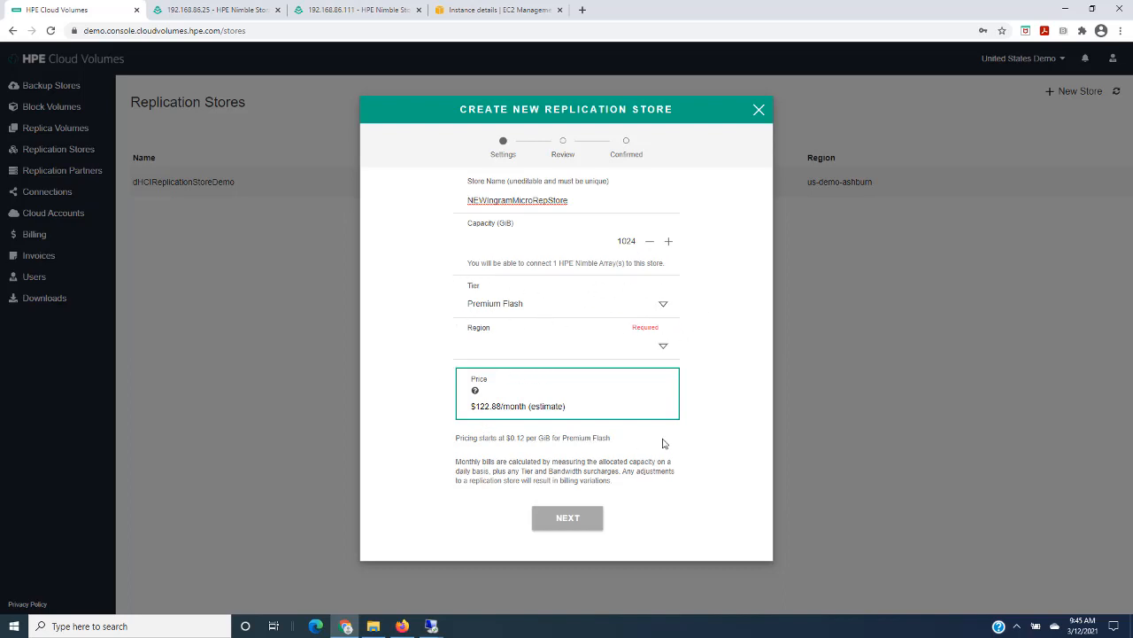
- Set the store's tier to General Purpose Flash and its region to us-demo-ashburn, and finish creating it
left_click(663, 305)
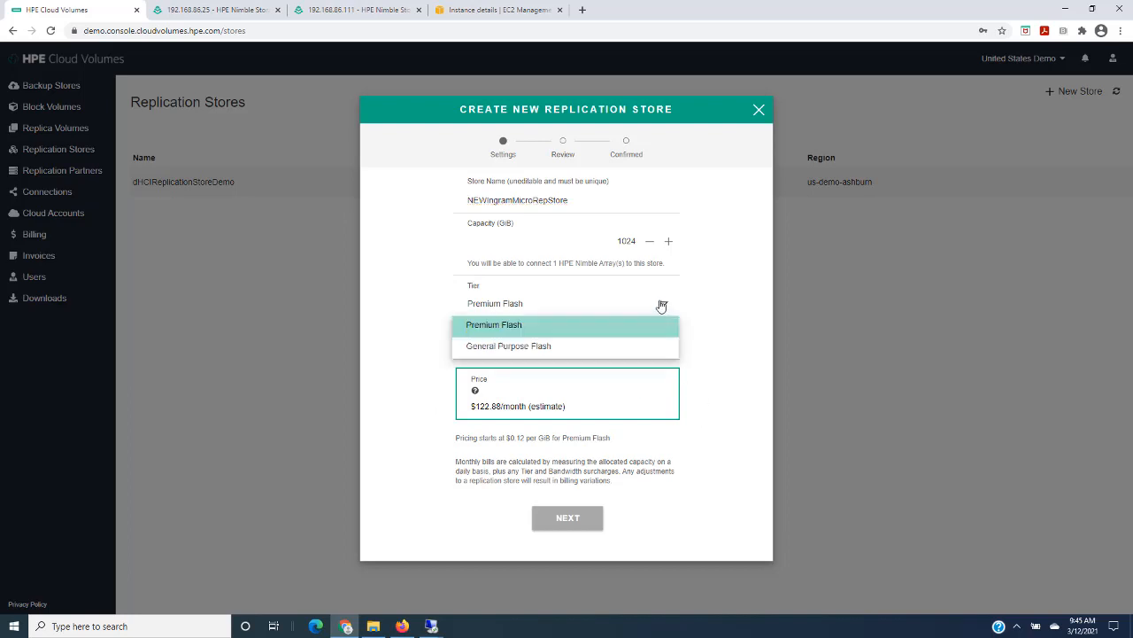
left_click(522, 346)
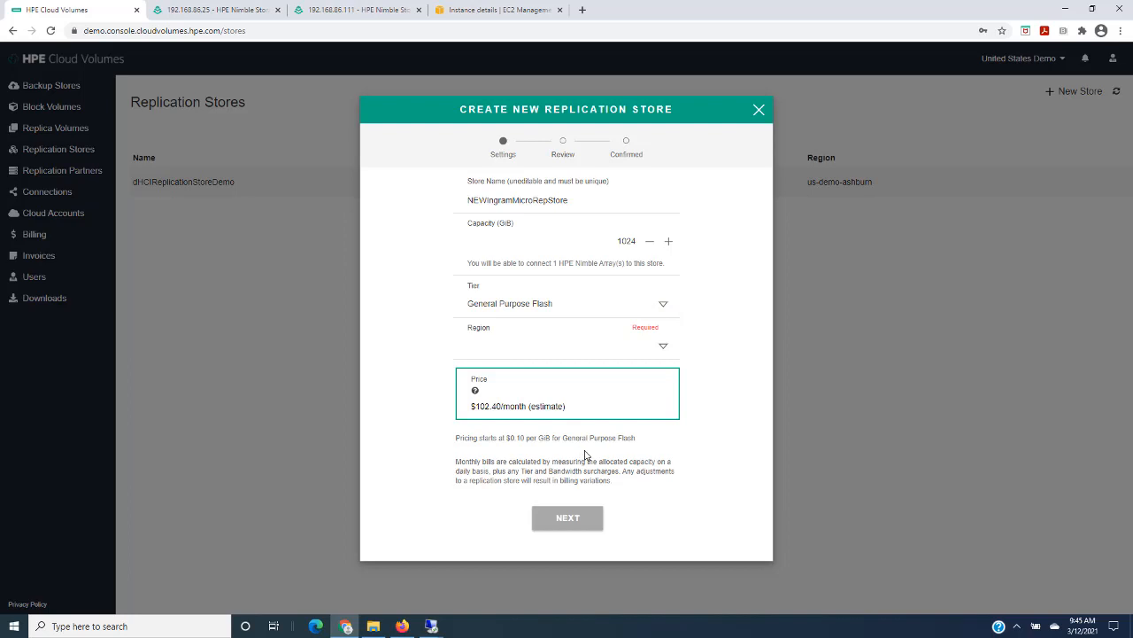
left_click(665, 348)
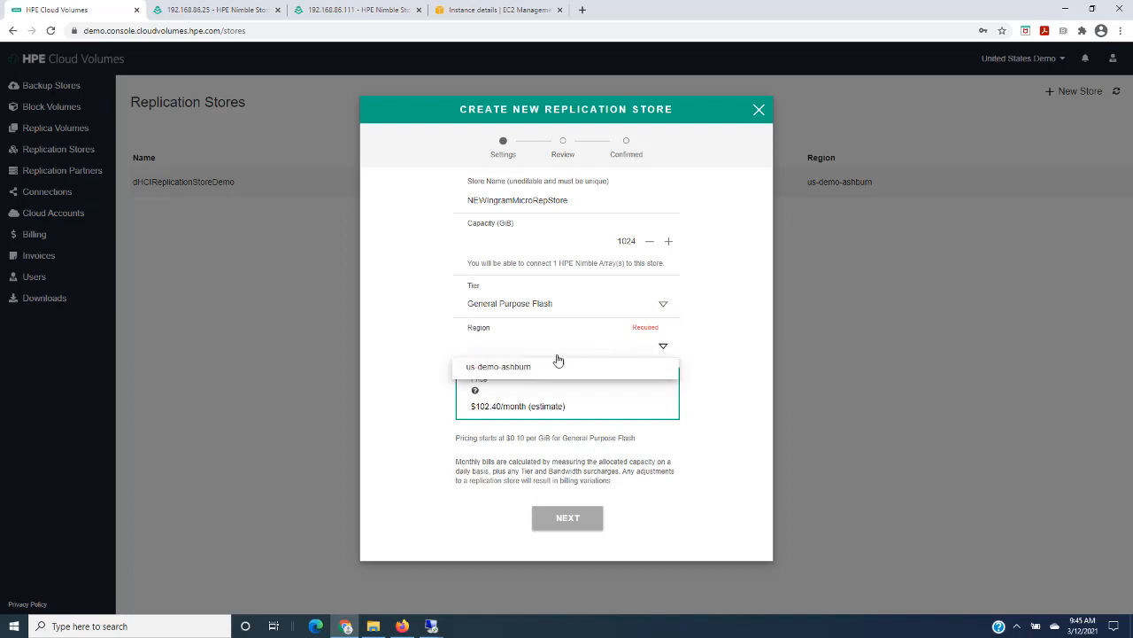
left_click(534, 367)
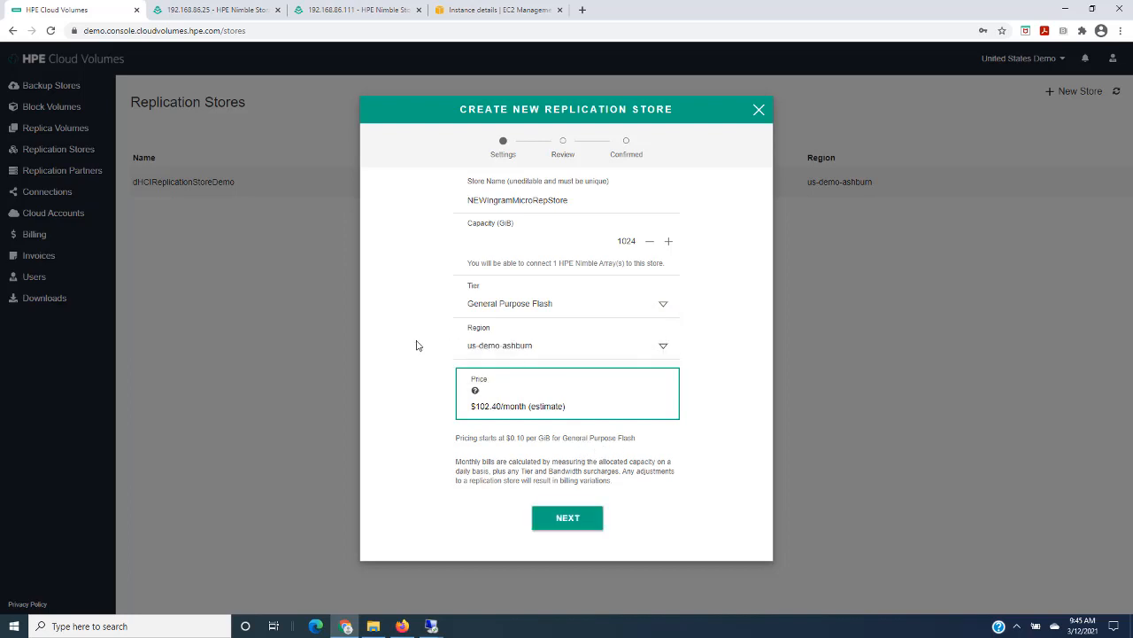
left_click(551, 516)
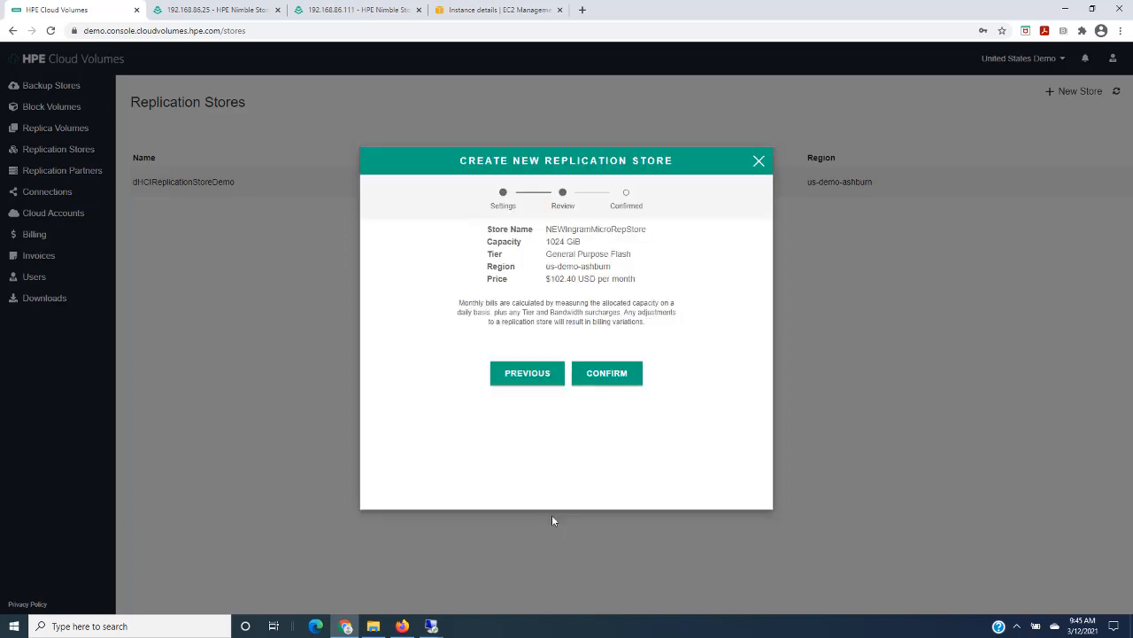
left_click(614, 375)
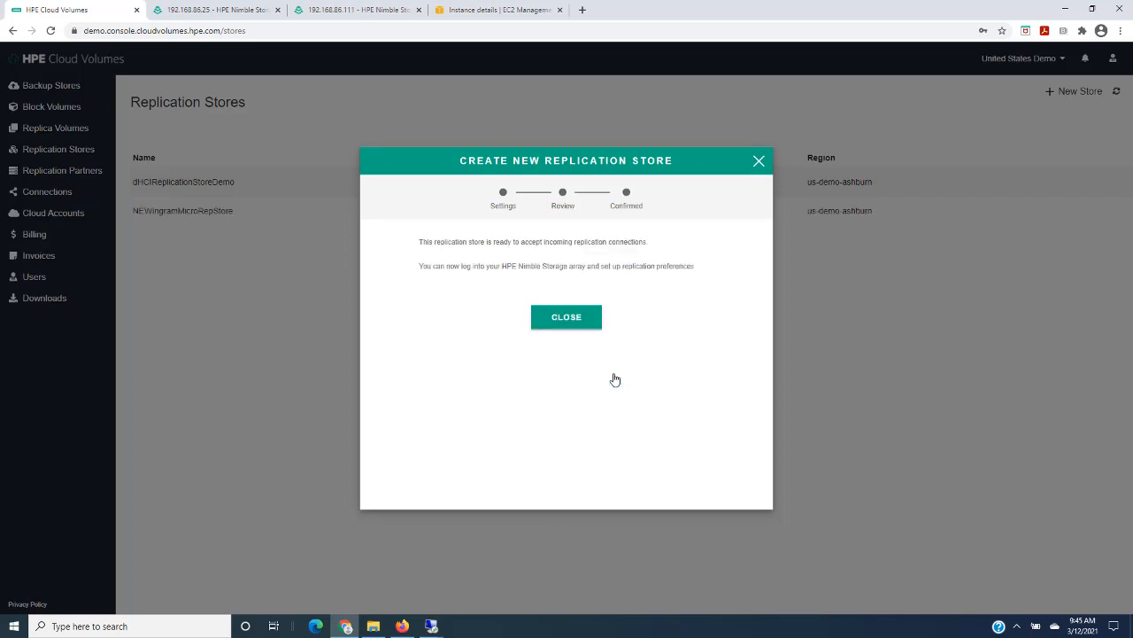
left_click(558, 319)
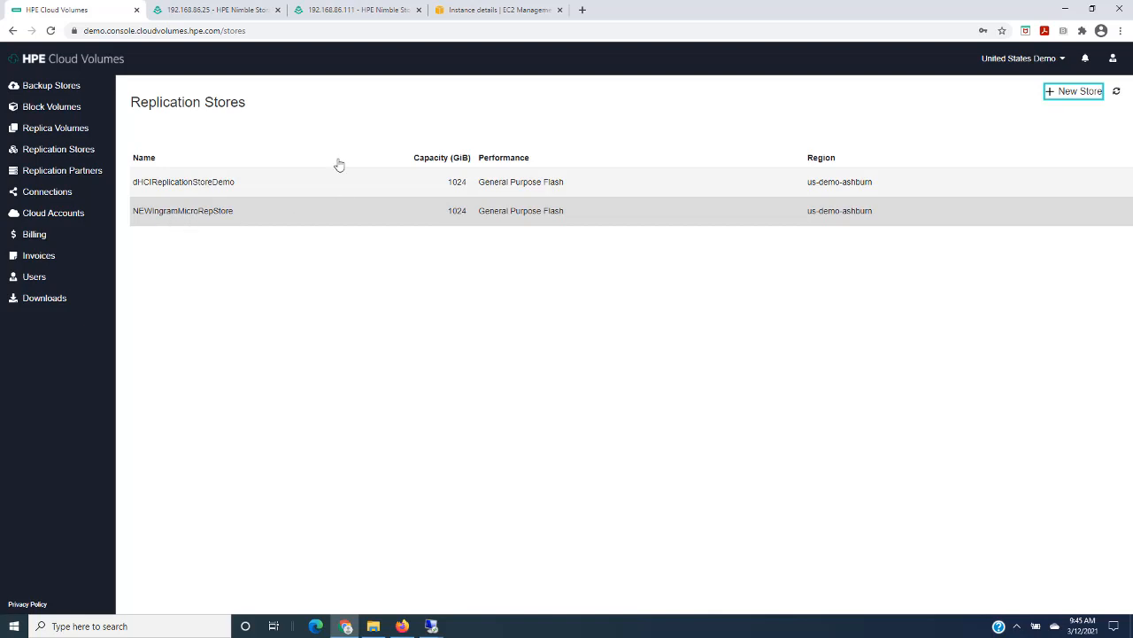
- Start a new on-premises replication partner named NEWIngramMicroArray with hostname 192.168.86.25
left_click(62, 170)
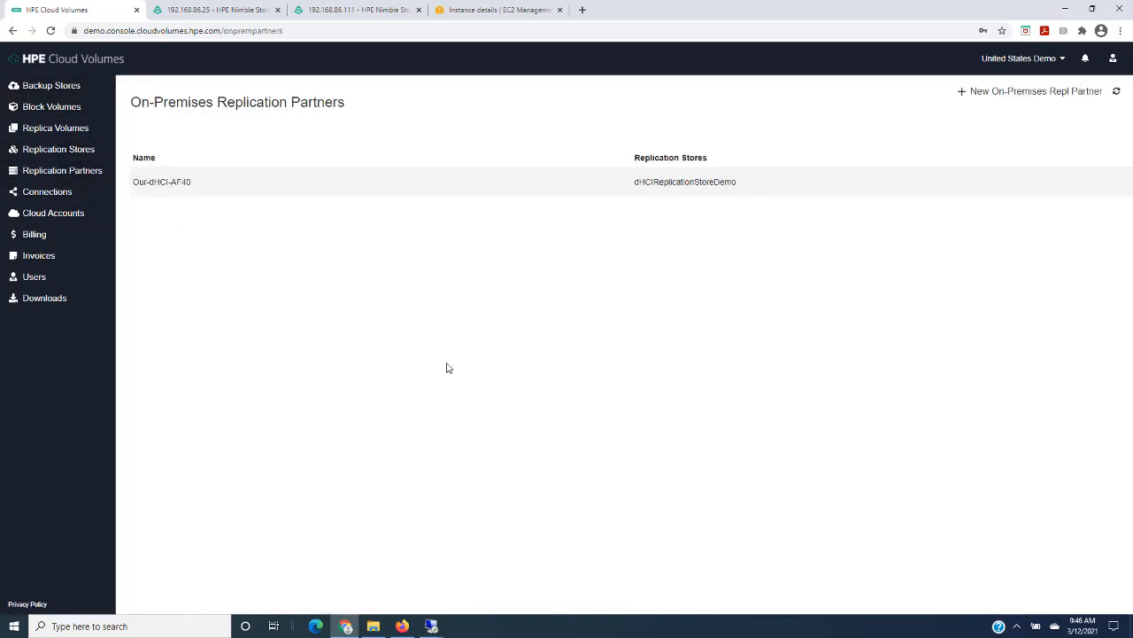
left_click(1013, 96)
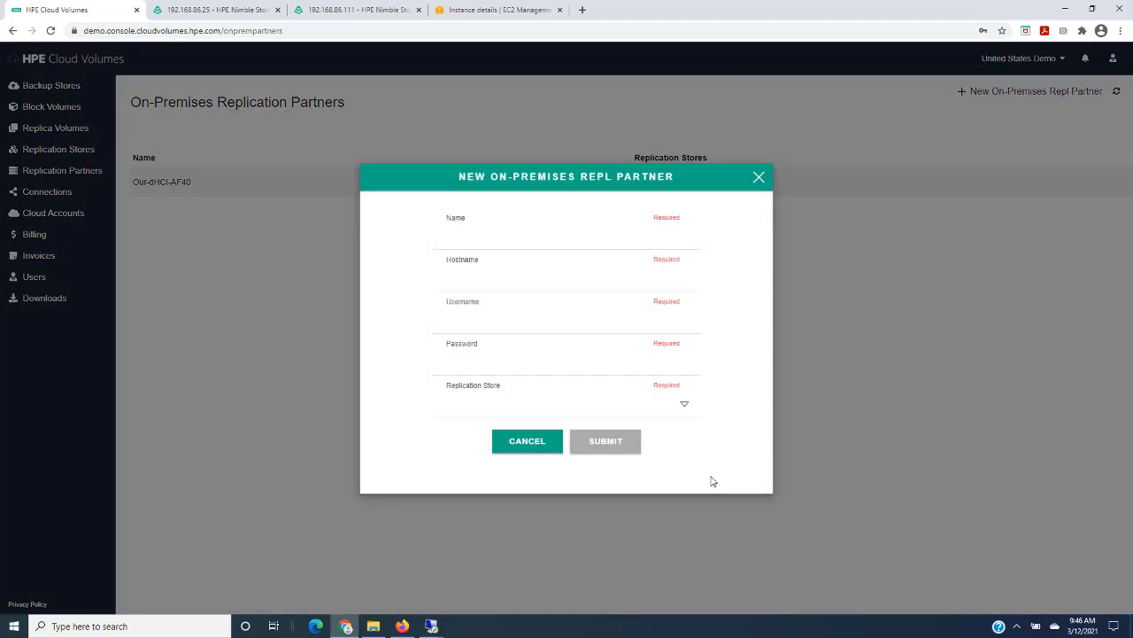
type("NEWIngramMicroArray")
left_click(468, 278)
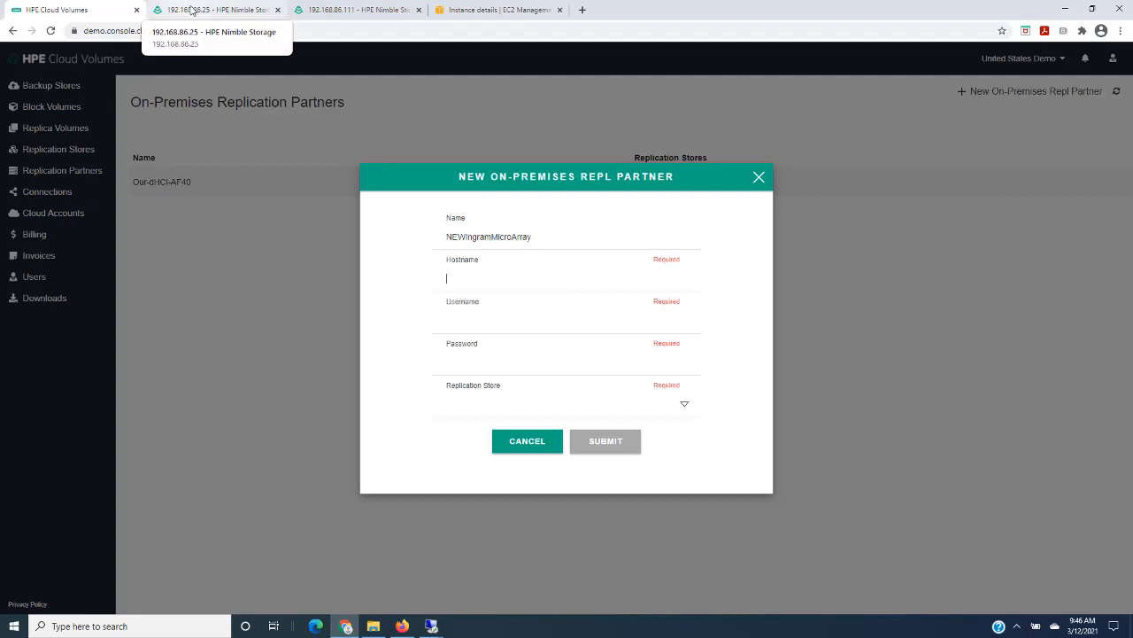
type("192.168.")
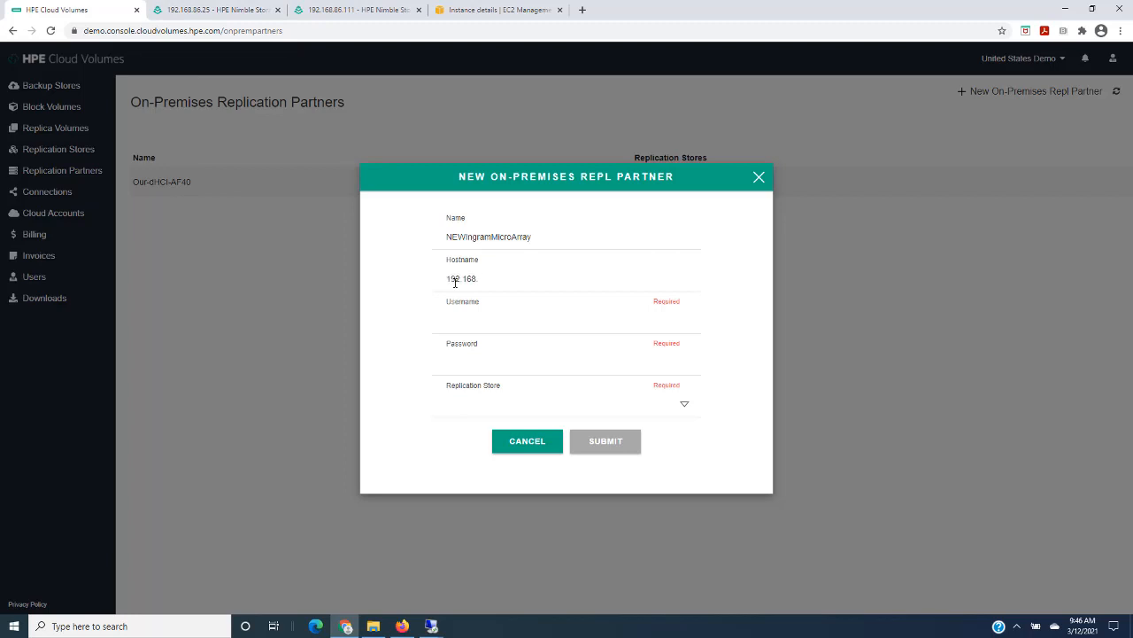
type("86.25ad•")
- Enter username admin and the array password, assign the NEWIngramMicroRepStore replication store, and submit the new partner
left_click(684, 408)
left_click(499, 428)
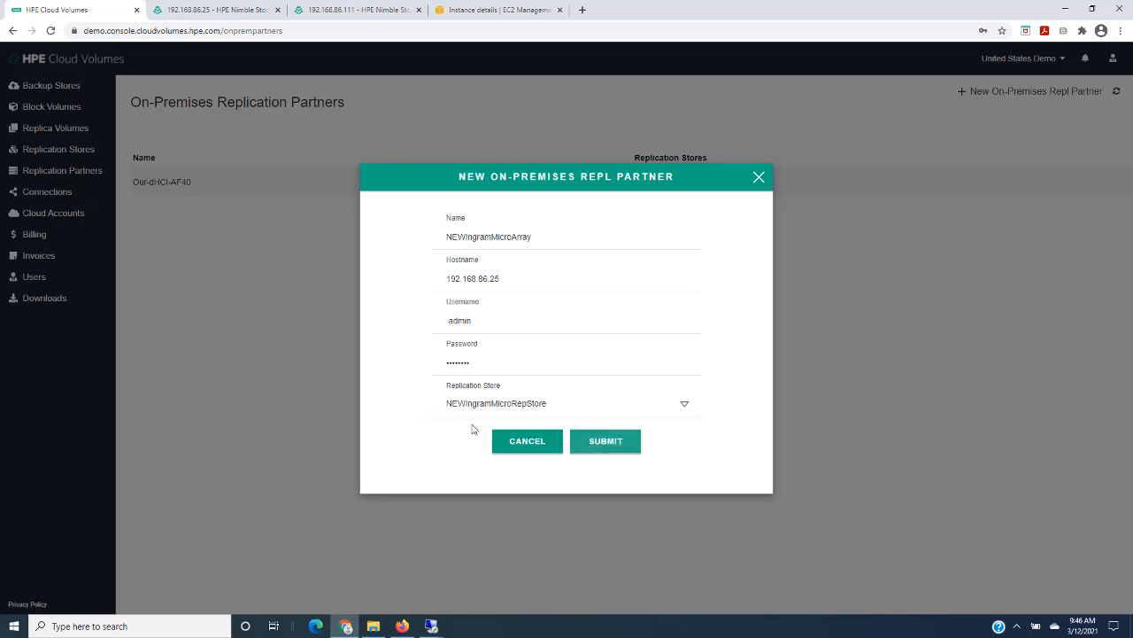
left_click(614, 446)
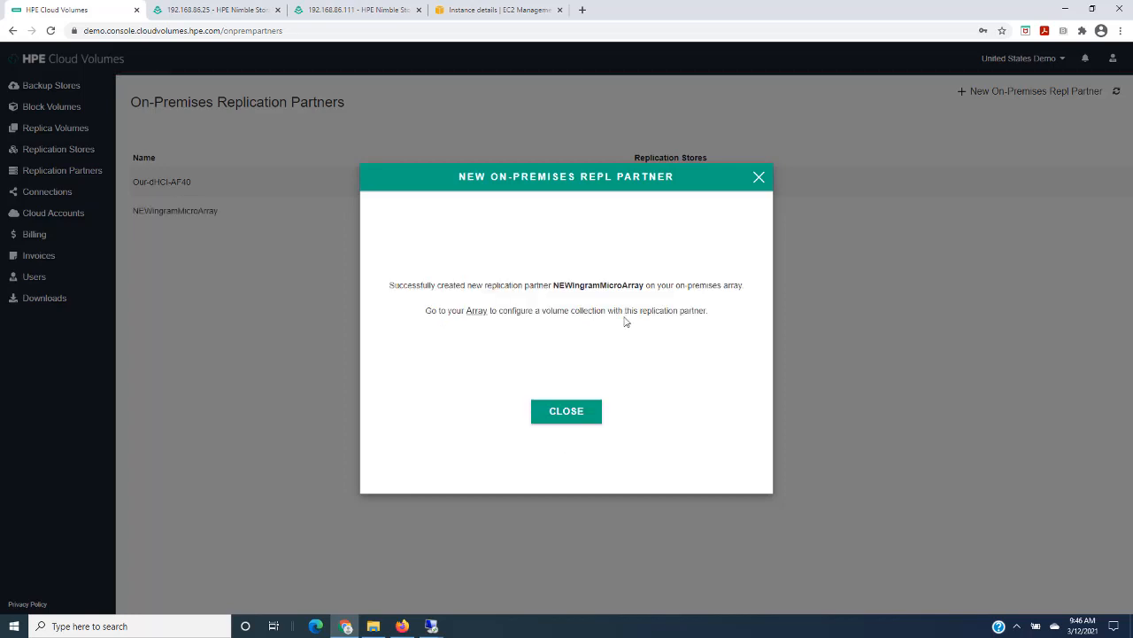
left_click(587, 414)
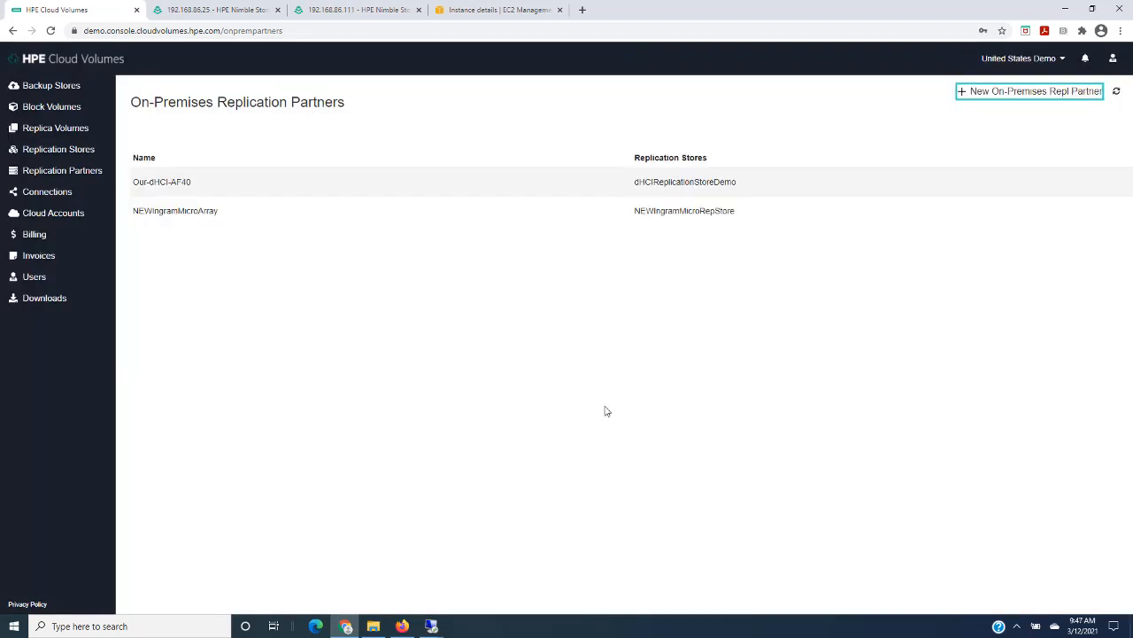
- Reload the replication partners on the 192.168.86.25 Nimble array and compare them with the on-premises partners in Cloud Volumes
left_click(199, 9)
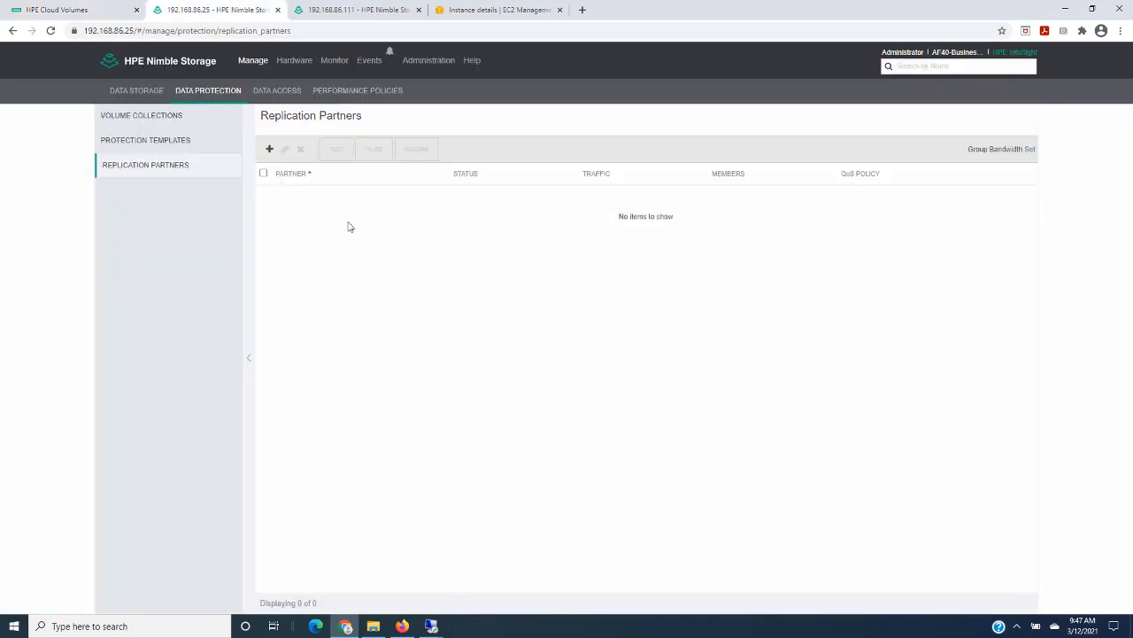
left_click(51, 31)
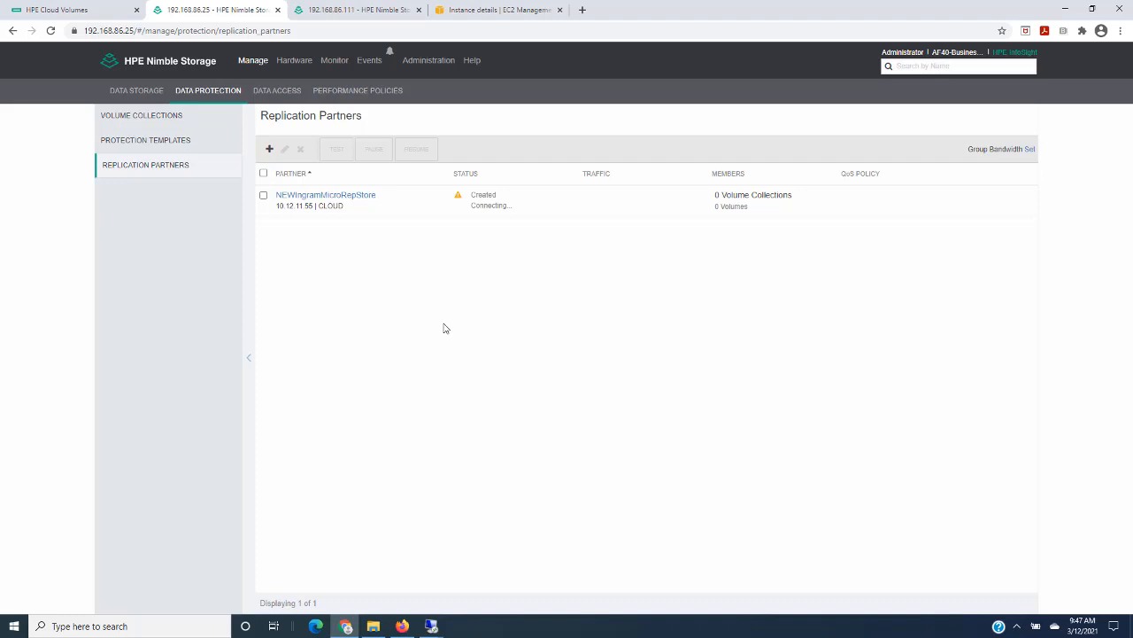
left_click(76, 17)
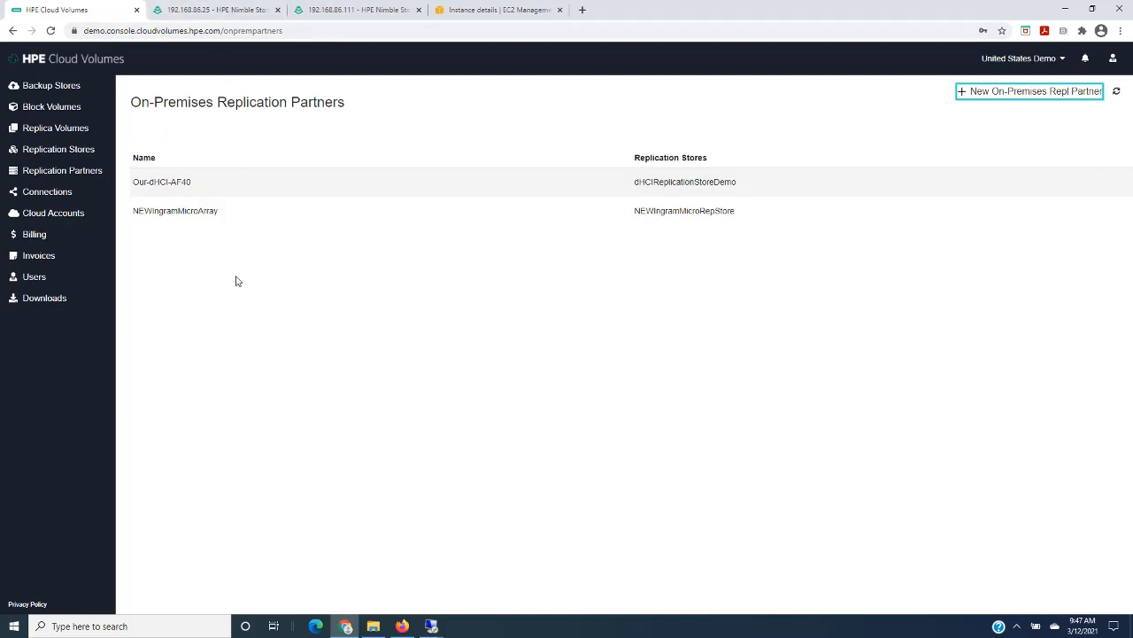
left_click(202, 10)
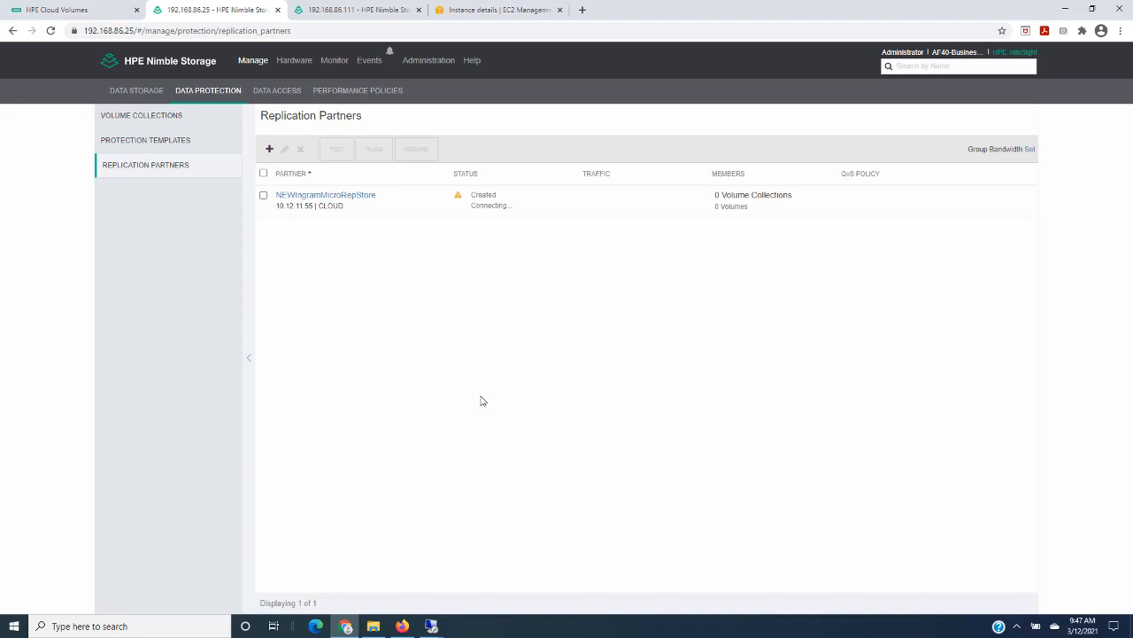
- Examine the array's Create Replication Partner form without creating anything, and recheck the partner lists in Cloud Volumes and on the array
left_click(268, 150)
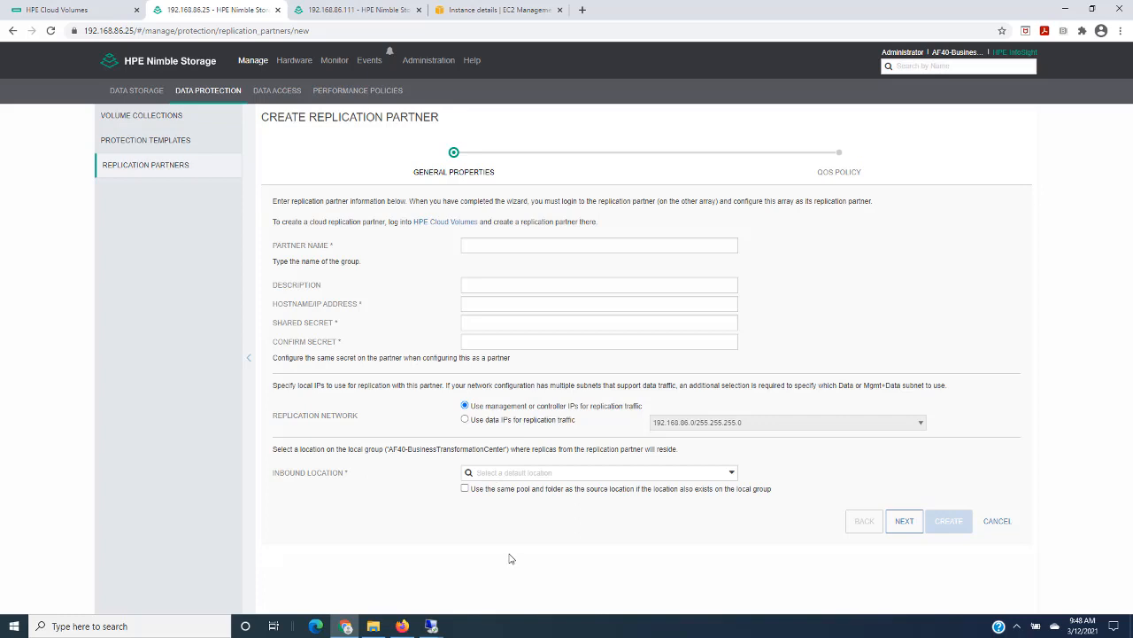
left_click(1000, 524)
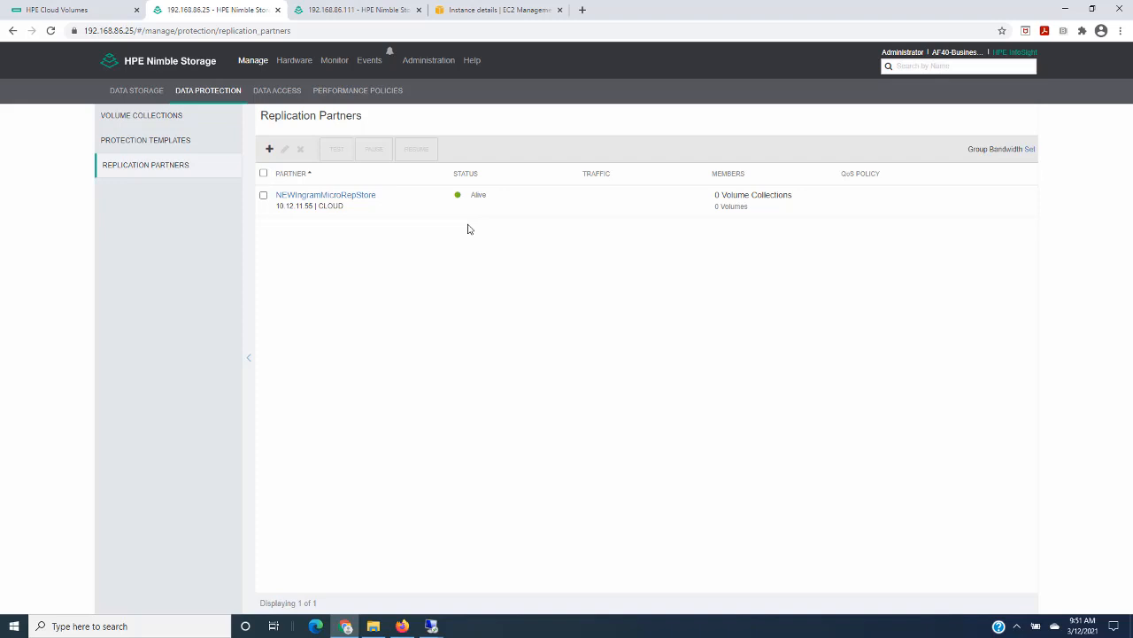
left_click(82, 12)
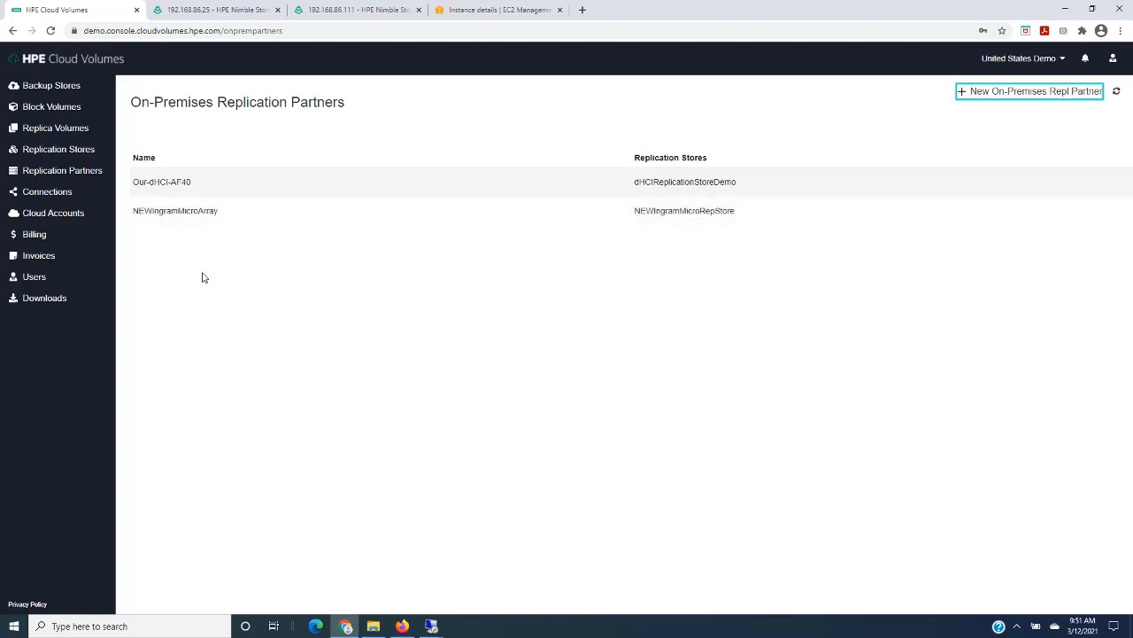
left_click(214, 13)
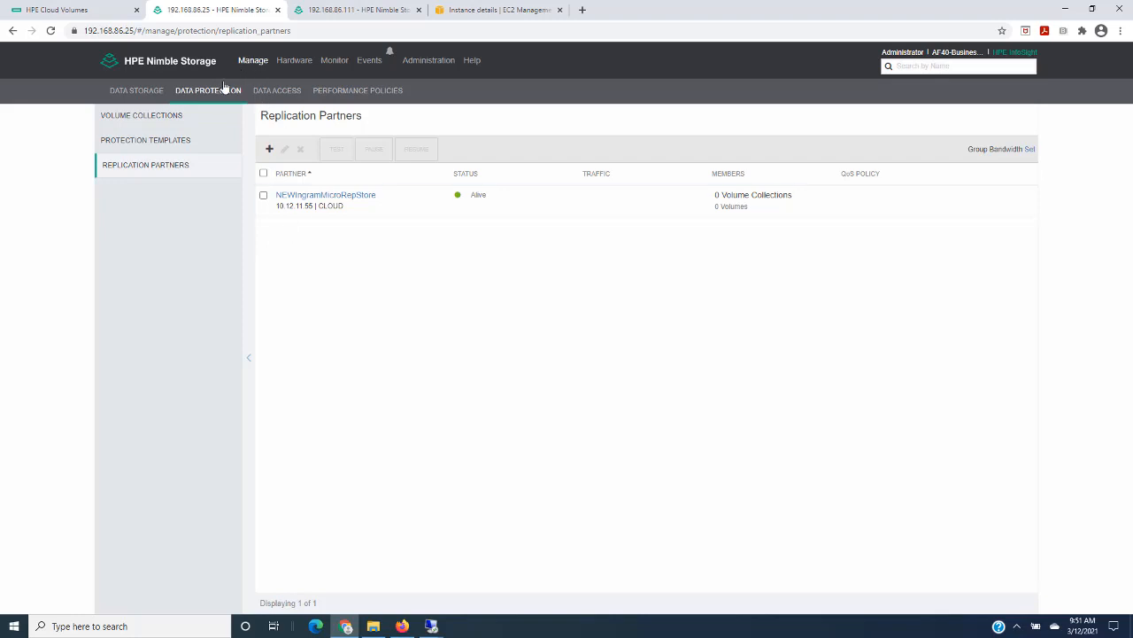
- Inspect the IngramMicro volume on the Nimble array, including its data protection snapshots
left_click(125, 96)
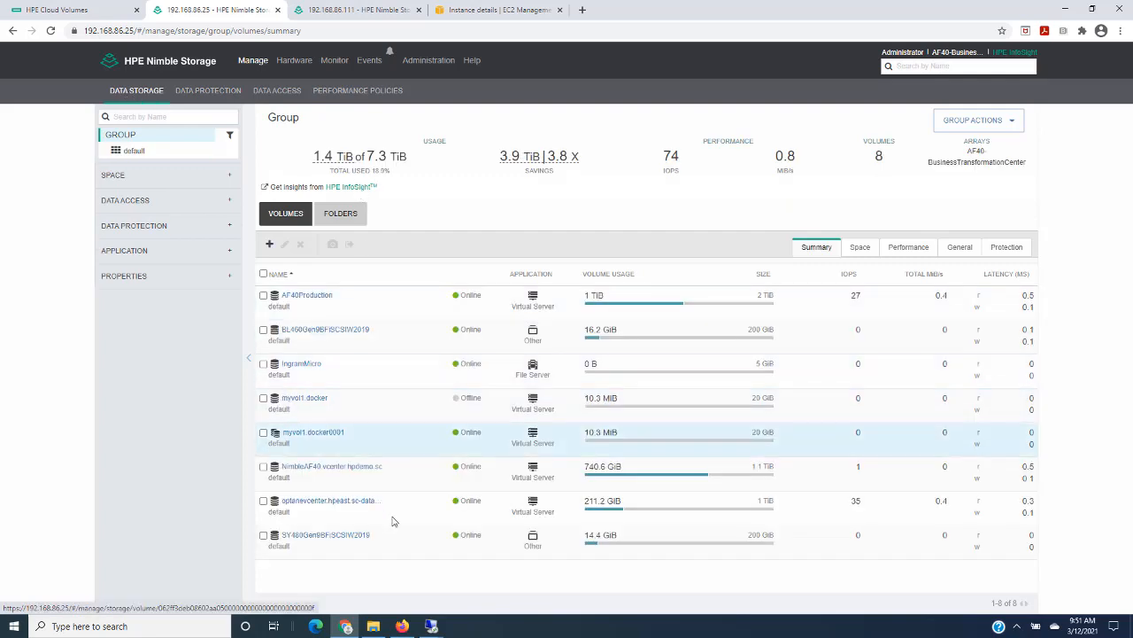
left_click(298, 366)
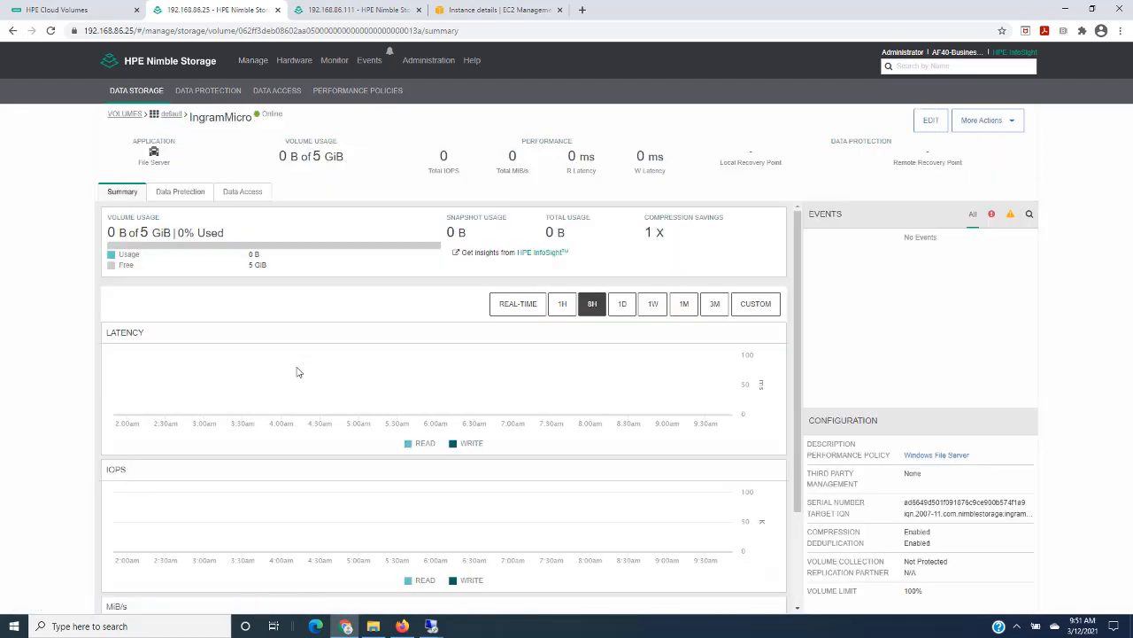
left_click(182, 193)
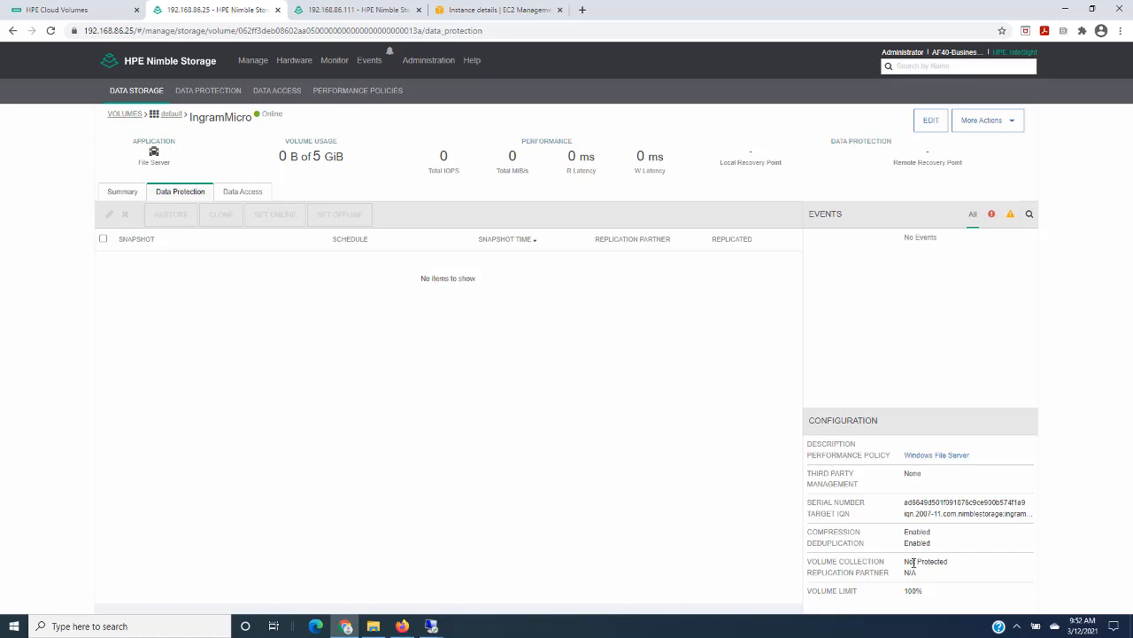
- Start a new volume collection named NEWIngramMicroCollection with no protection template and the synchronization service left at None
left_click(204, 92)
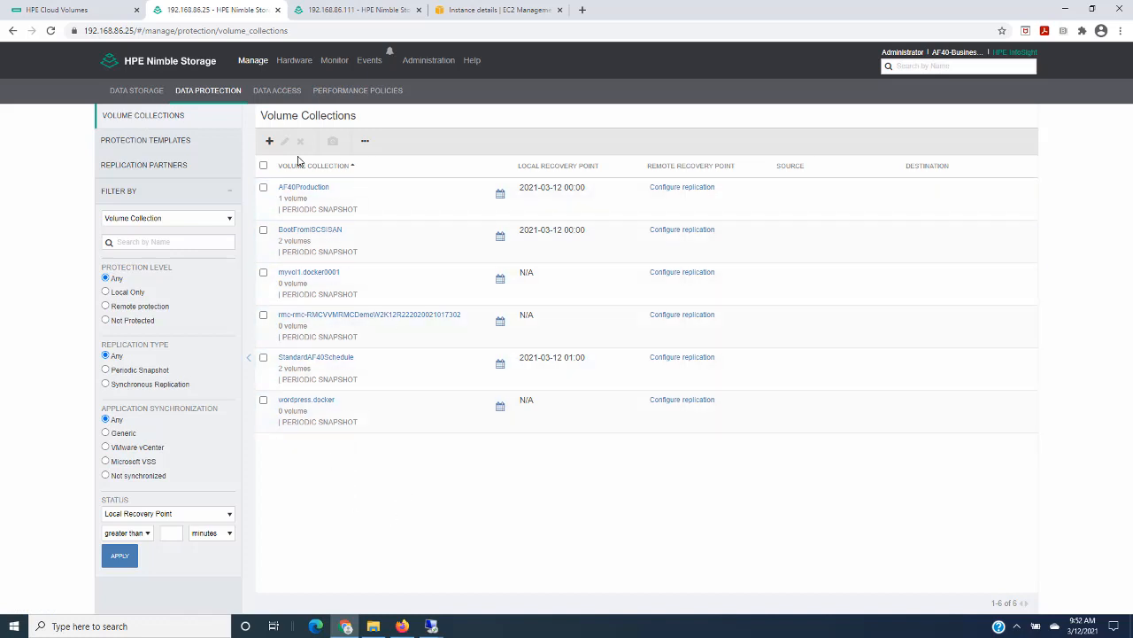
left_click(272, 143)
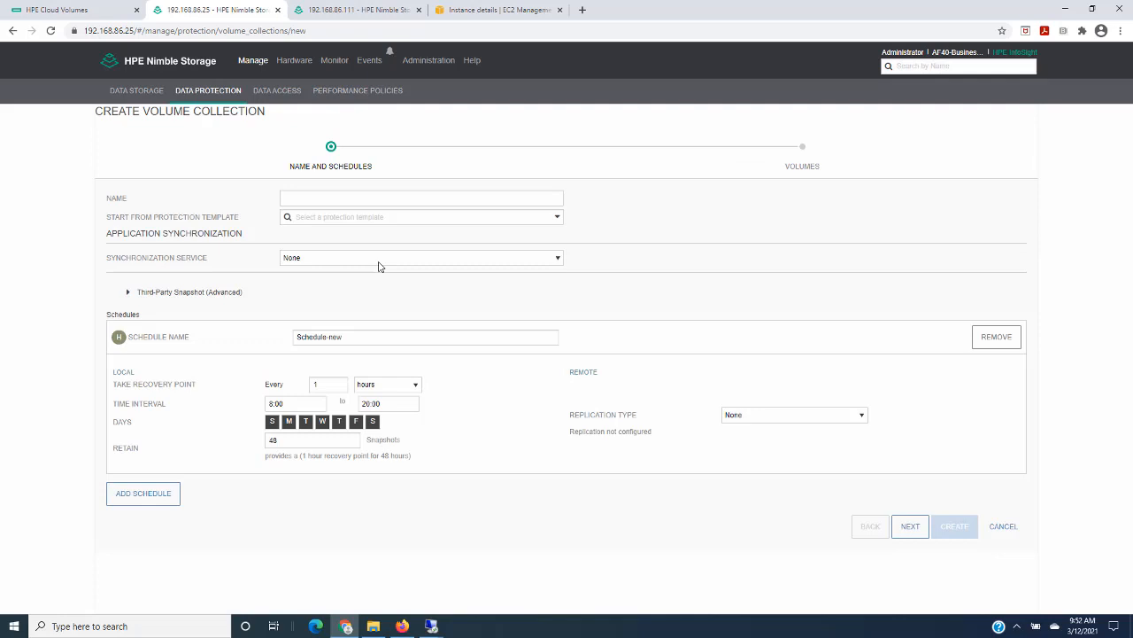
left_click(326, 198)
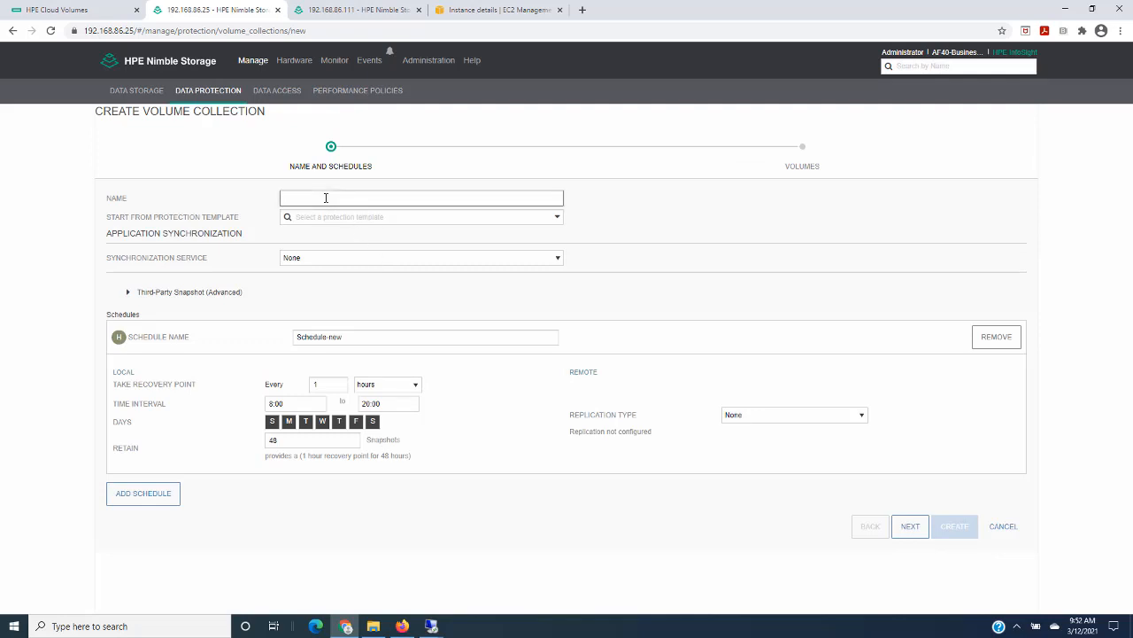
type("NEW")
type("IngramMicroCollection")
left_click(558, 217)
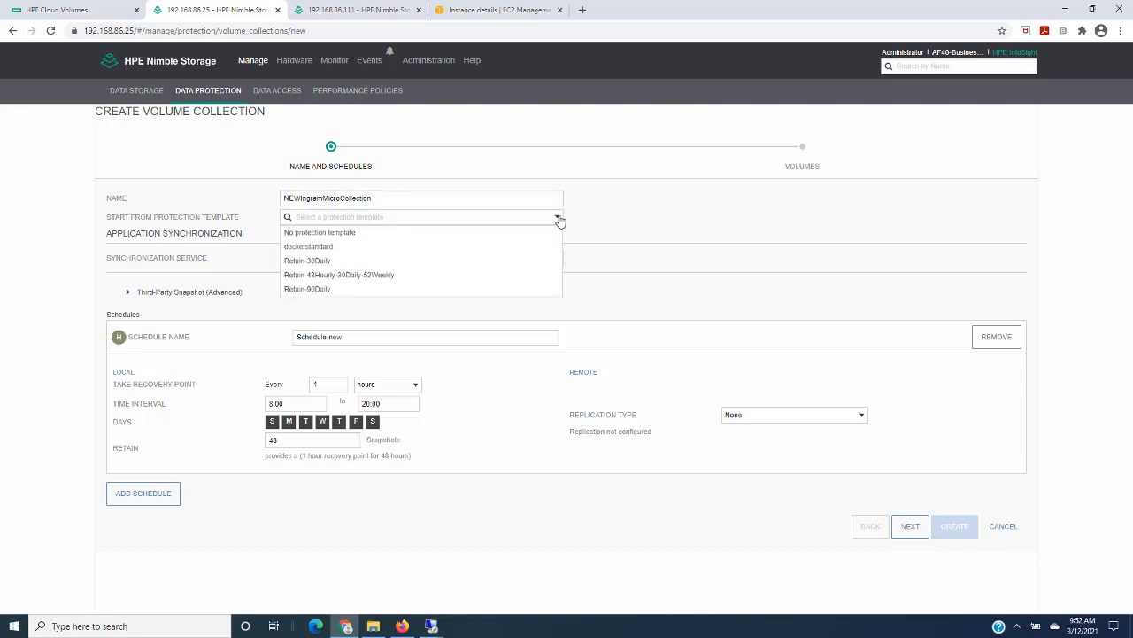
left_click(387, 232)
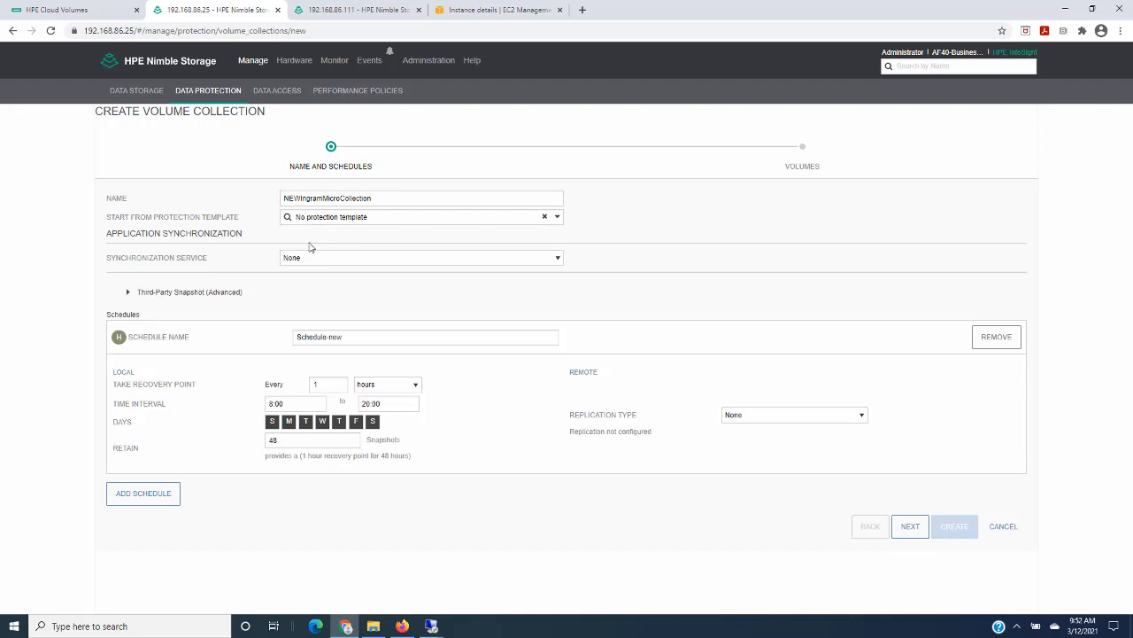
left_click(558, 258)
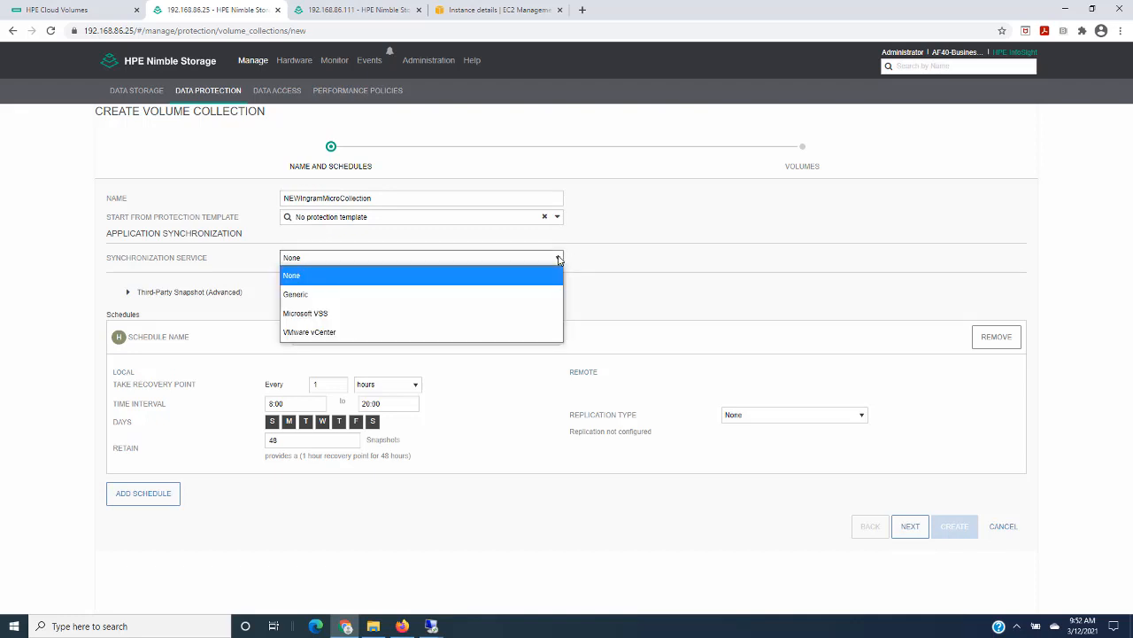
left_click(558, 258)
- Name the hourly schedule Schedule-Hour, running 0:00 to 23:00 Monday to Friday and retaining 24 snapshots
left_click(354, 337)
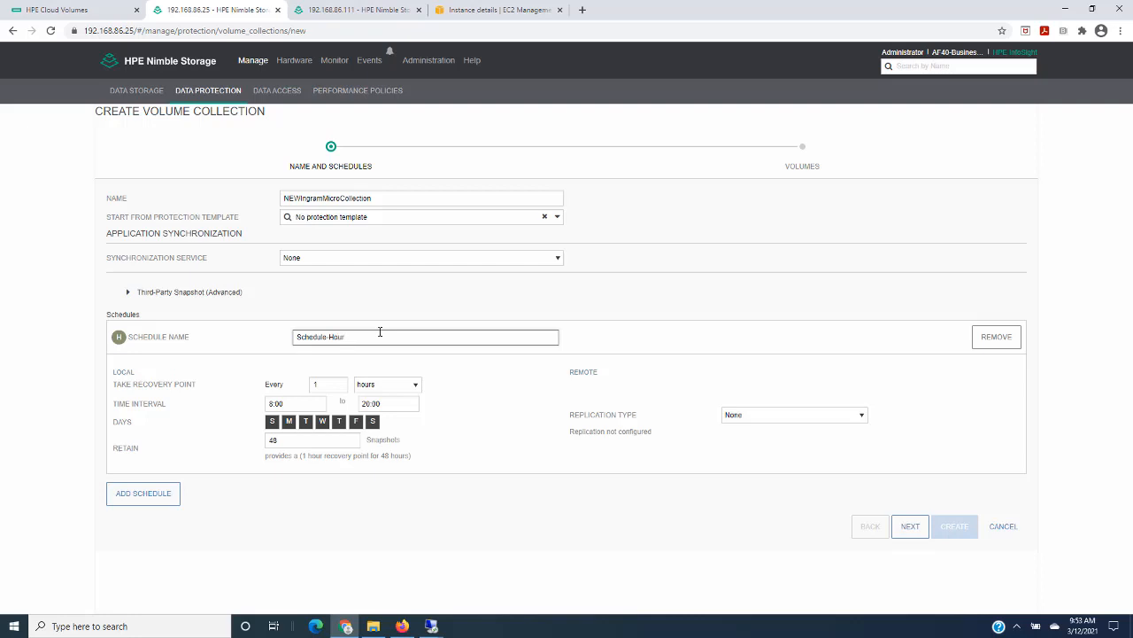
left_click(271, 404)
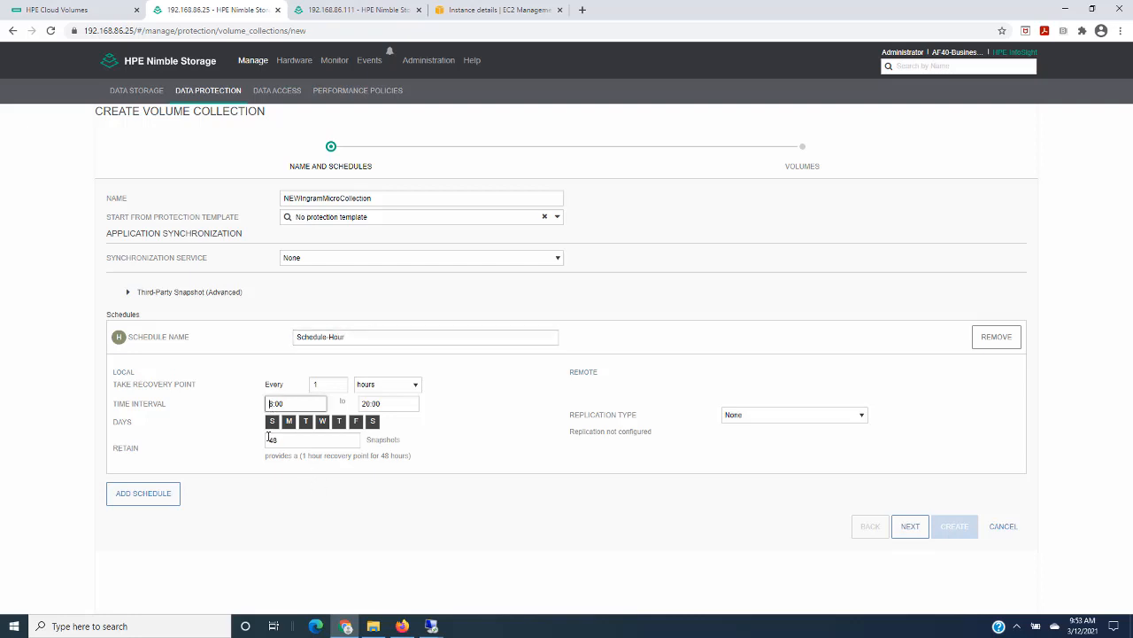
type("0")
left_click(364, 404)
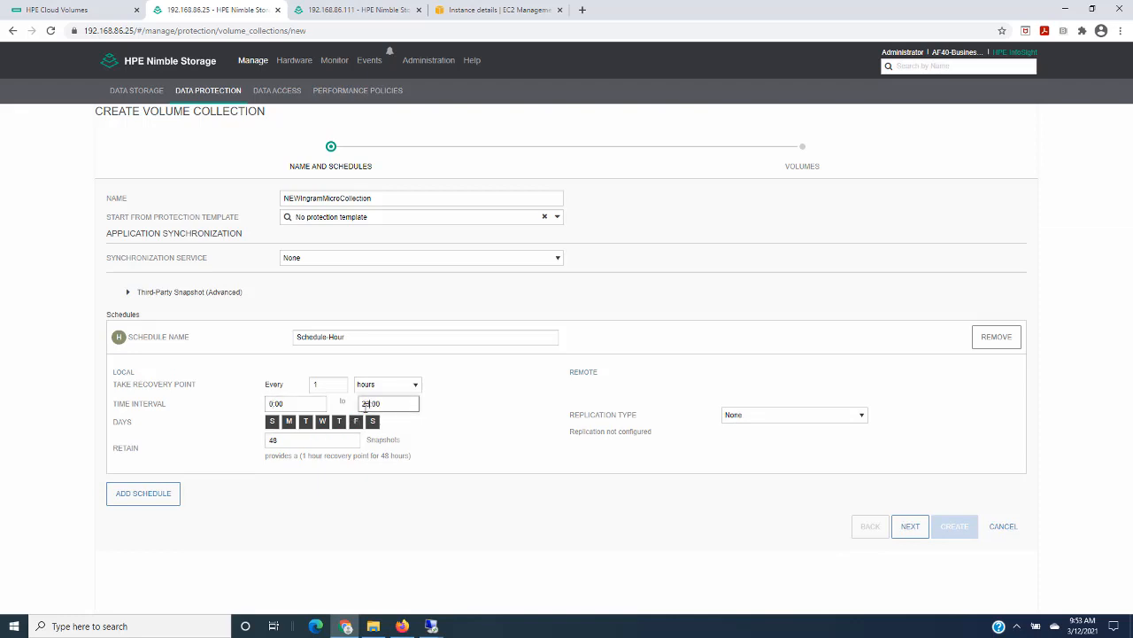
left_click(272, 420)
left_click(373, 421)
left_click(310, 440)
key("BackSpace")
key("BackSpace")
type("24")
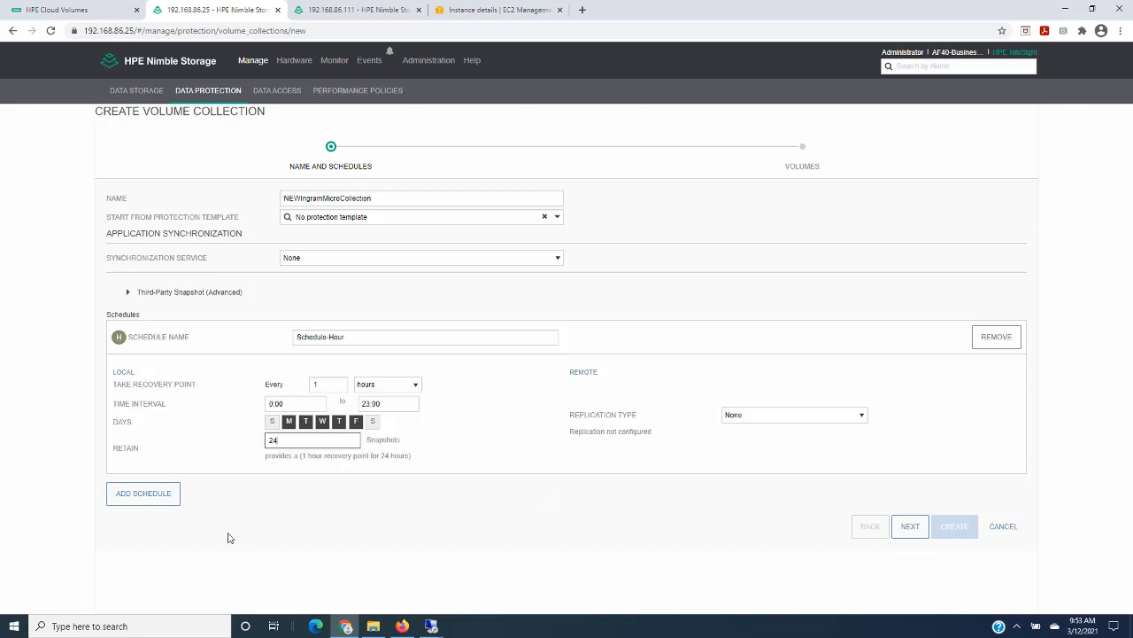
- Add a second schedule named Schedule-Day that takes a daily recovery point Monday to Friday and retains 5 snapshots
left_click(148, 497)
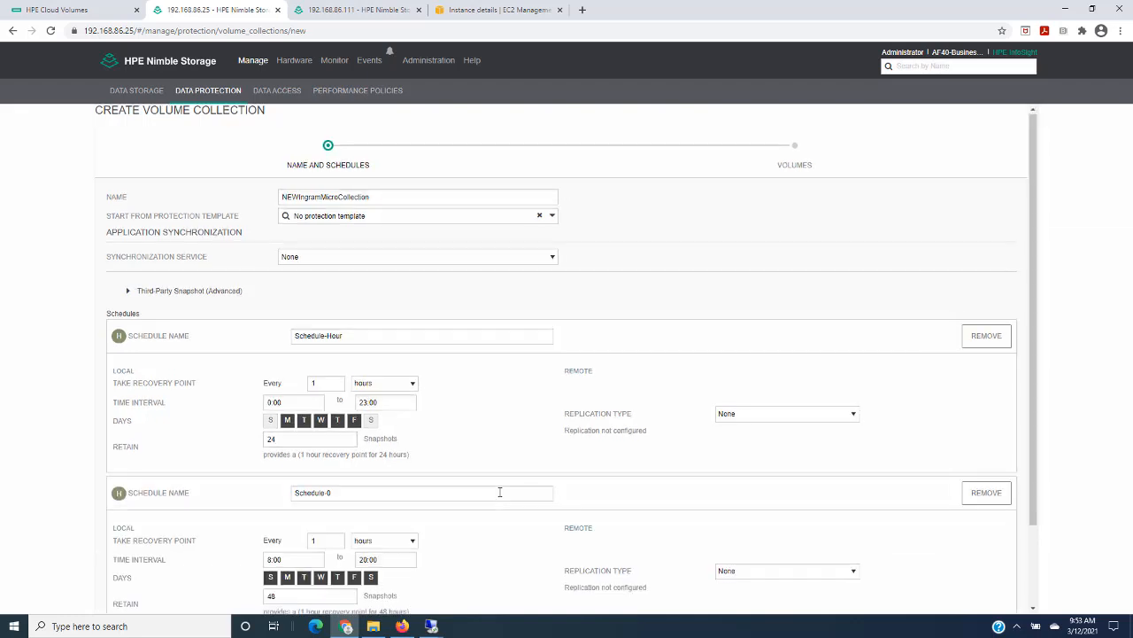
scroll(499, 492, "down", 2)
left_click(345, 398)
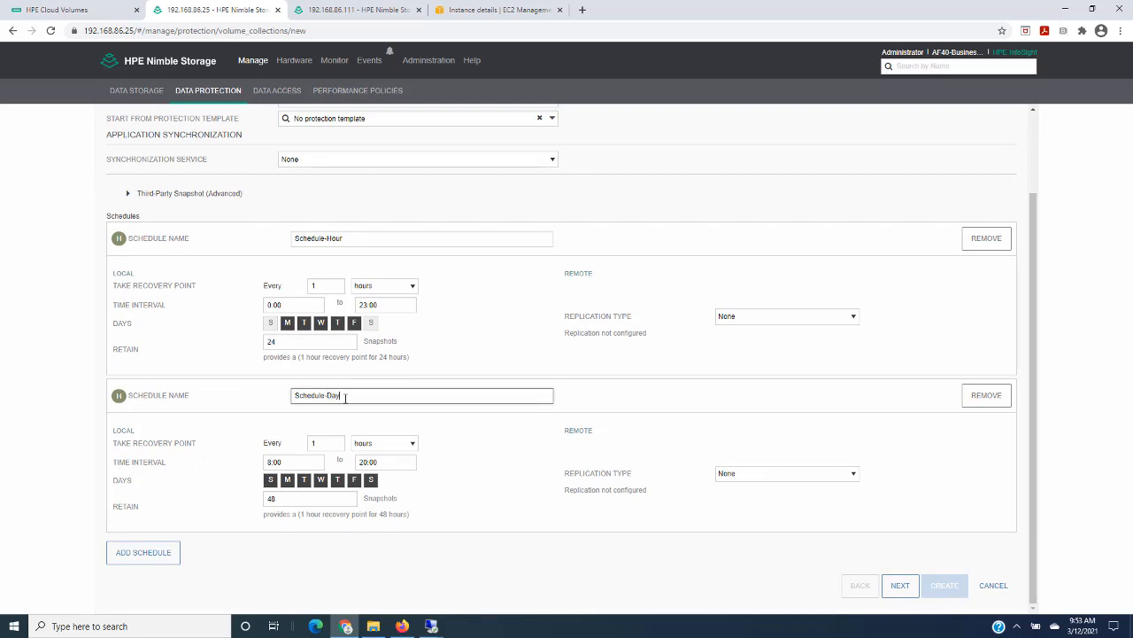
left_click(411, 443)
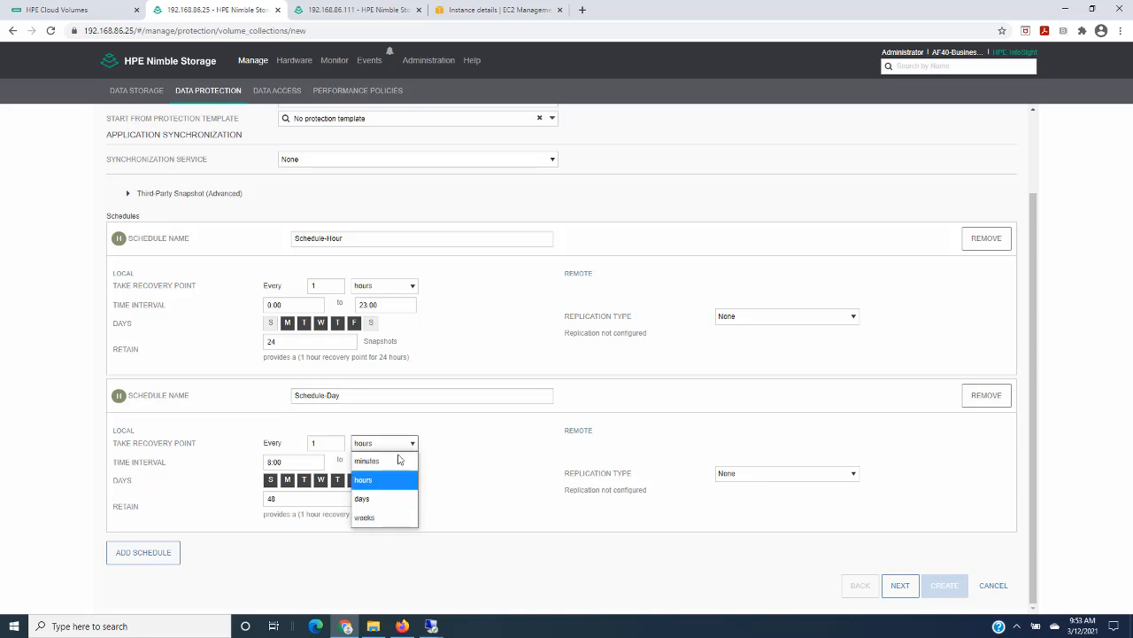
left_click(393, 498)
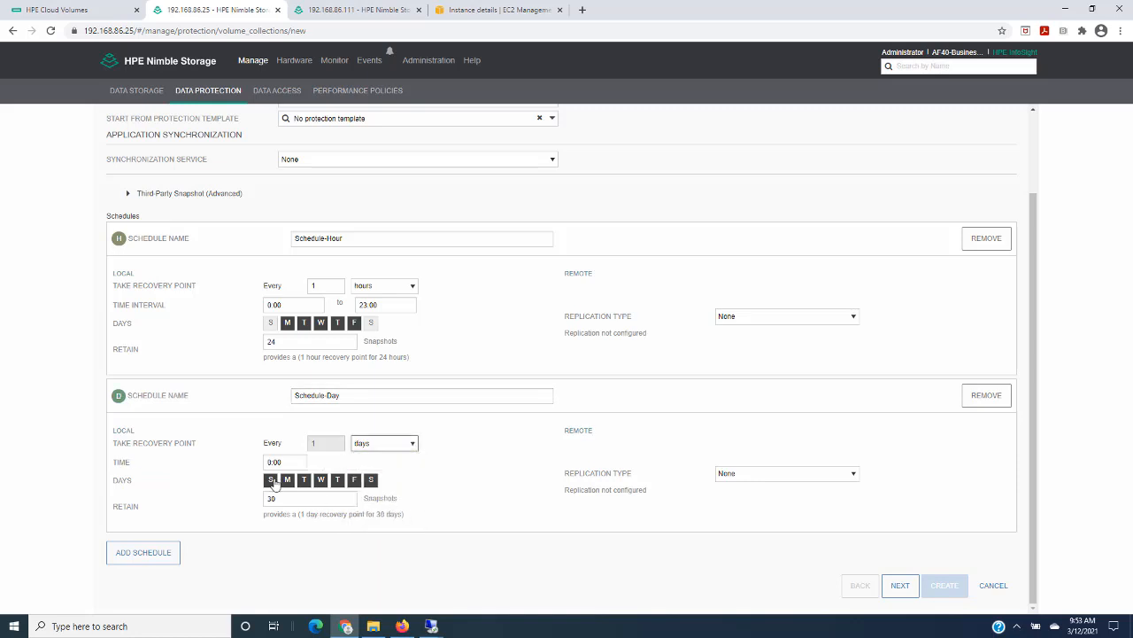
left_click(371, 479)
left_click_drag(281, 500, 259, 503)
type("5")
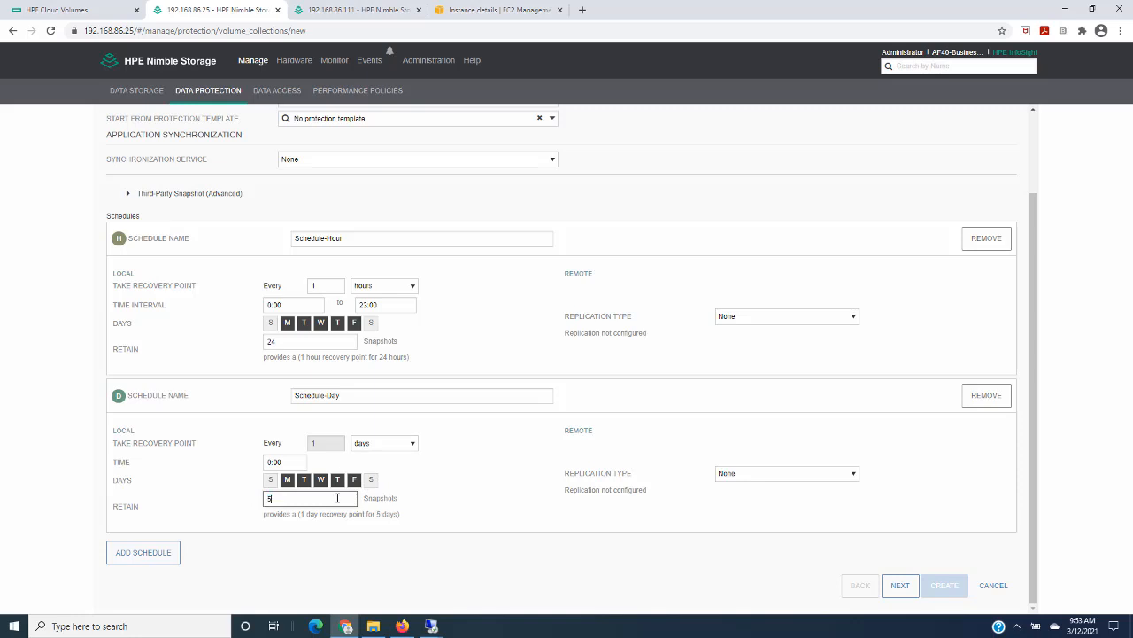
- Set Schedule-Day to Periodic Snapshot replication with NEWIngramMicroRepStore as the replication partner
left_click(853, 475)
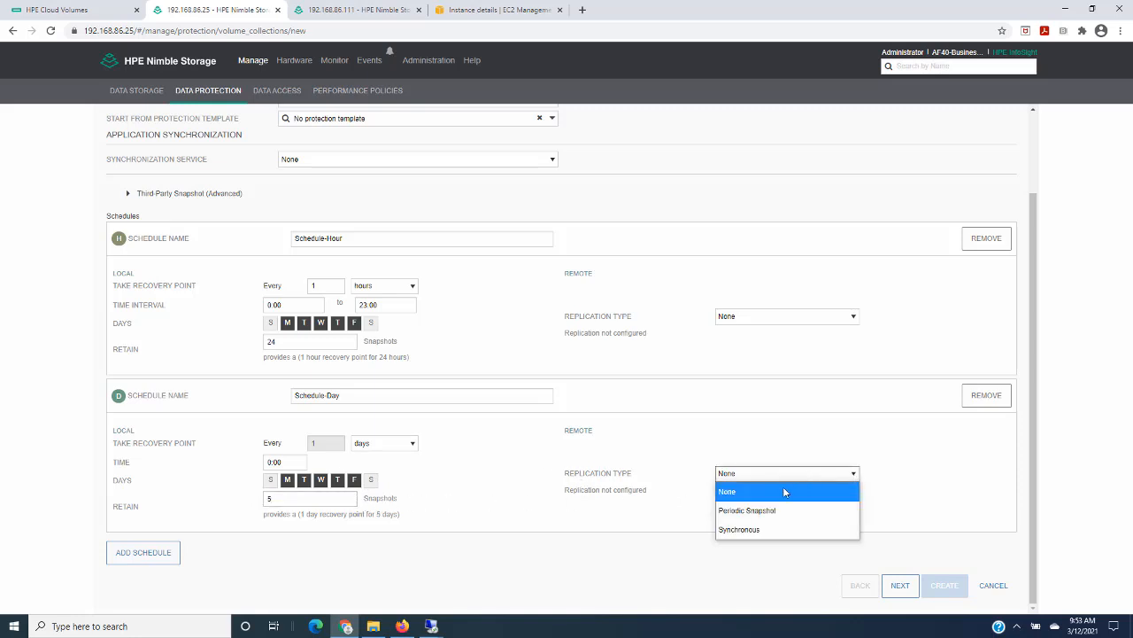
left_click(773, 512)
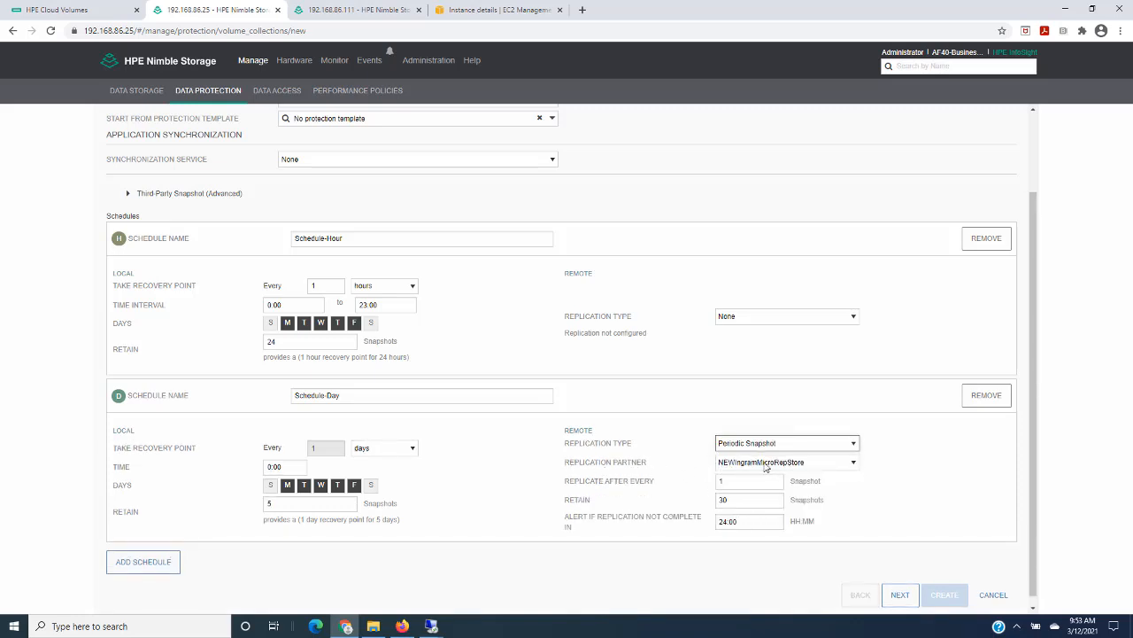
left_click(854, 463)
left_click(853, 465)
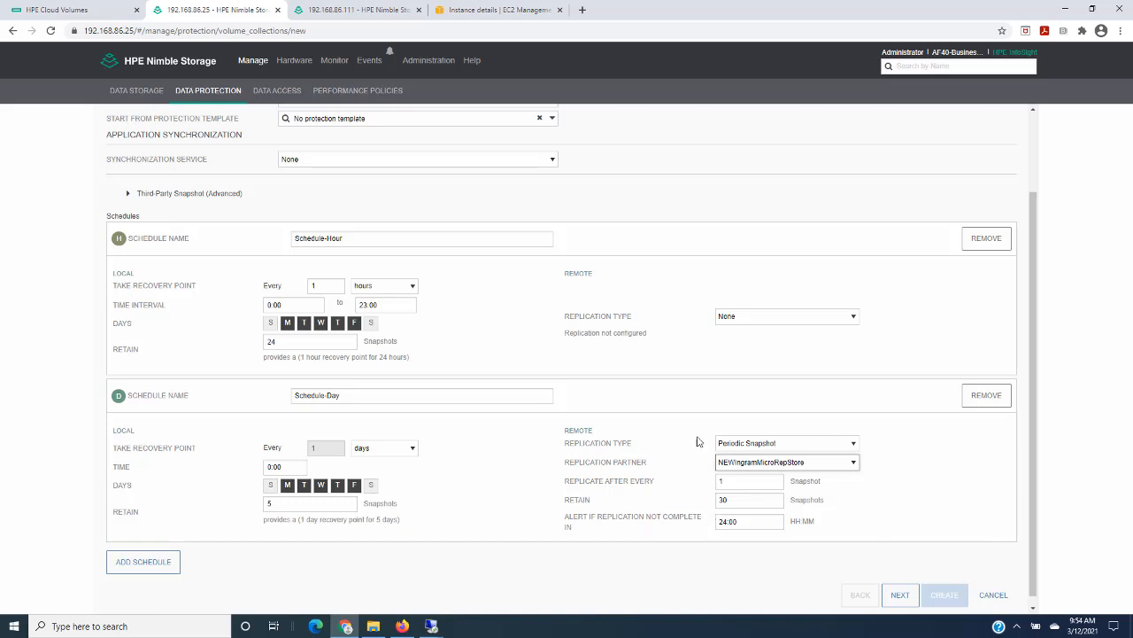
- Add the IngramMicro volume to the collection and create the volume collection
left_click(902, 596)
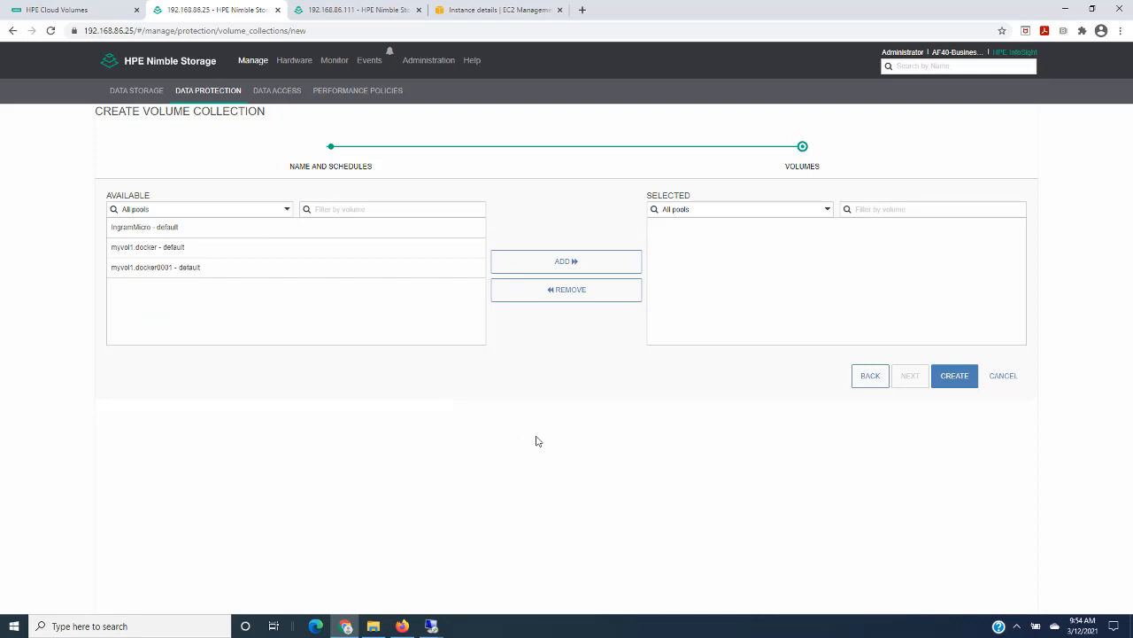
left_click(168, 226)
left_click(560, 262)
left_click(952, 377)
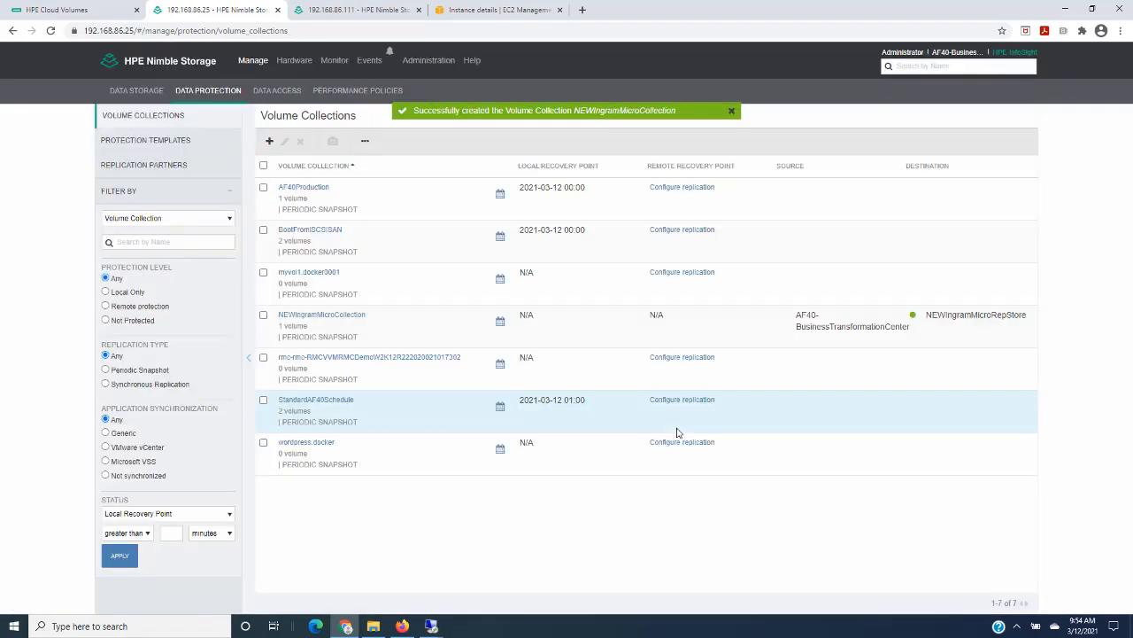
- Review the IngramMicro volume's protection settings and summary on the array without changing anything
left_click(137, 91)
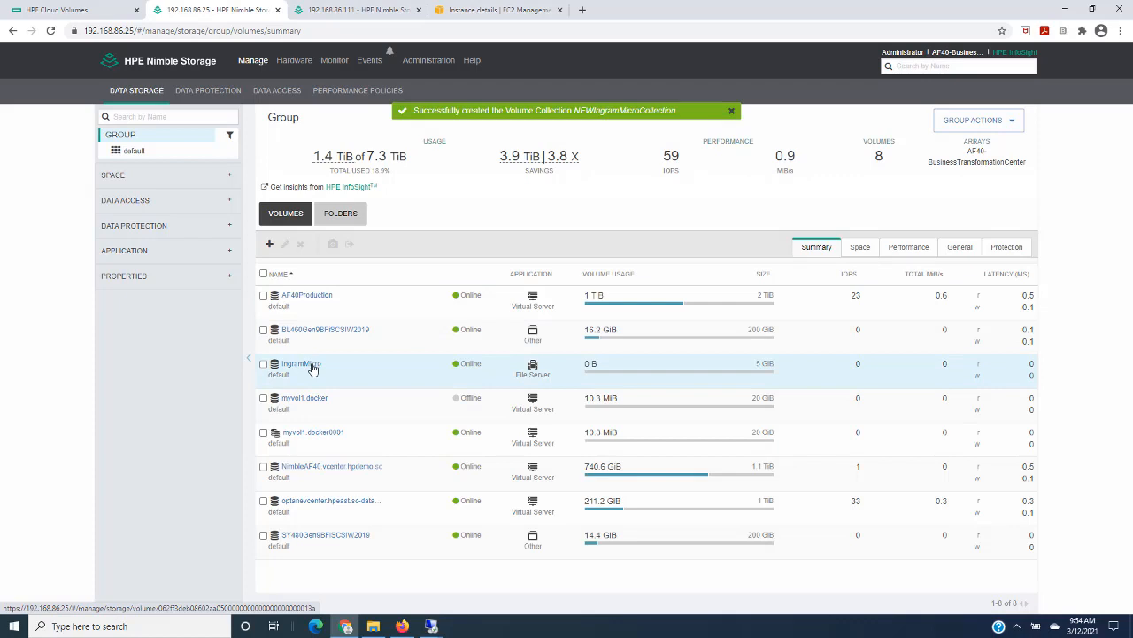
left_click(312, 370)
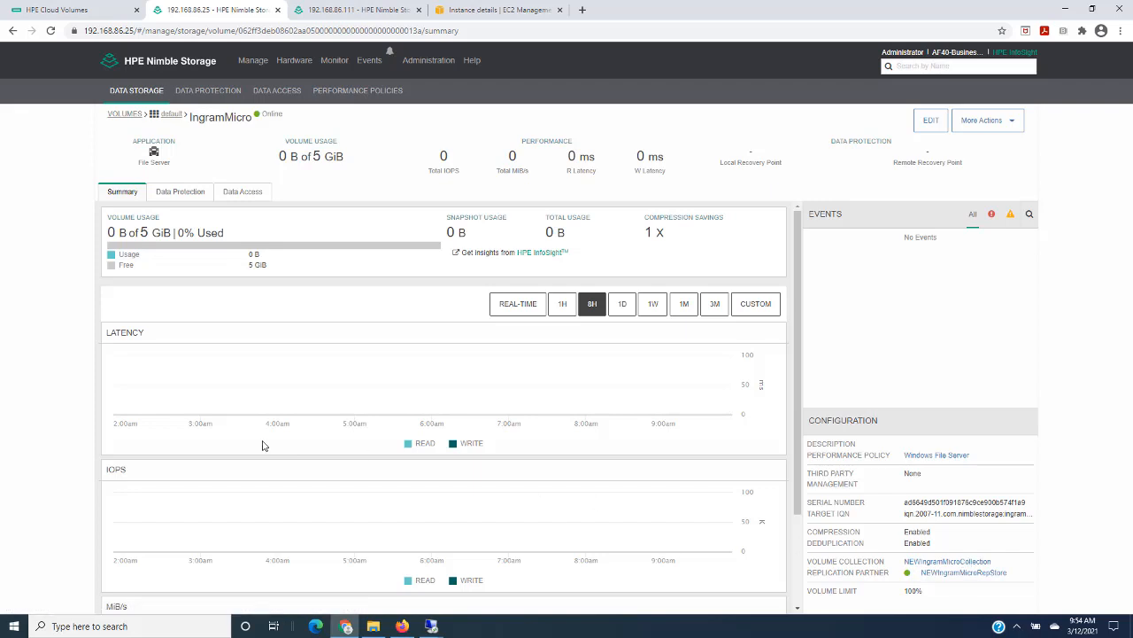
left_click(928, 121)
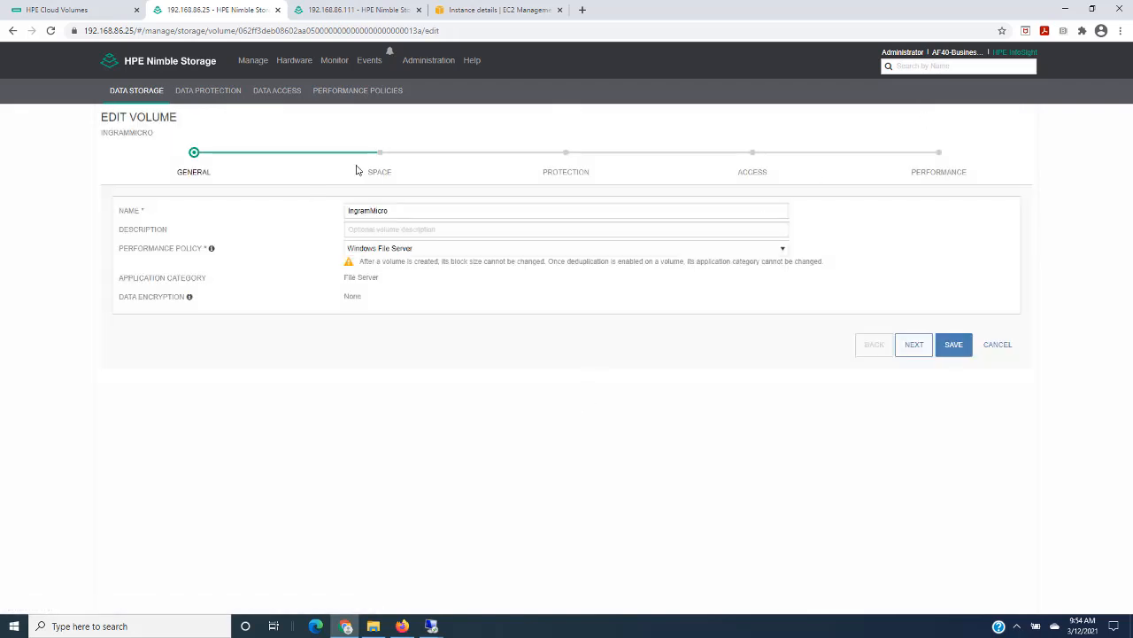
left_click(572, 174)
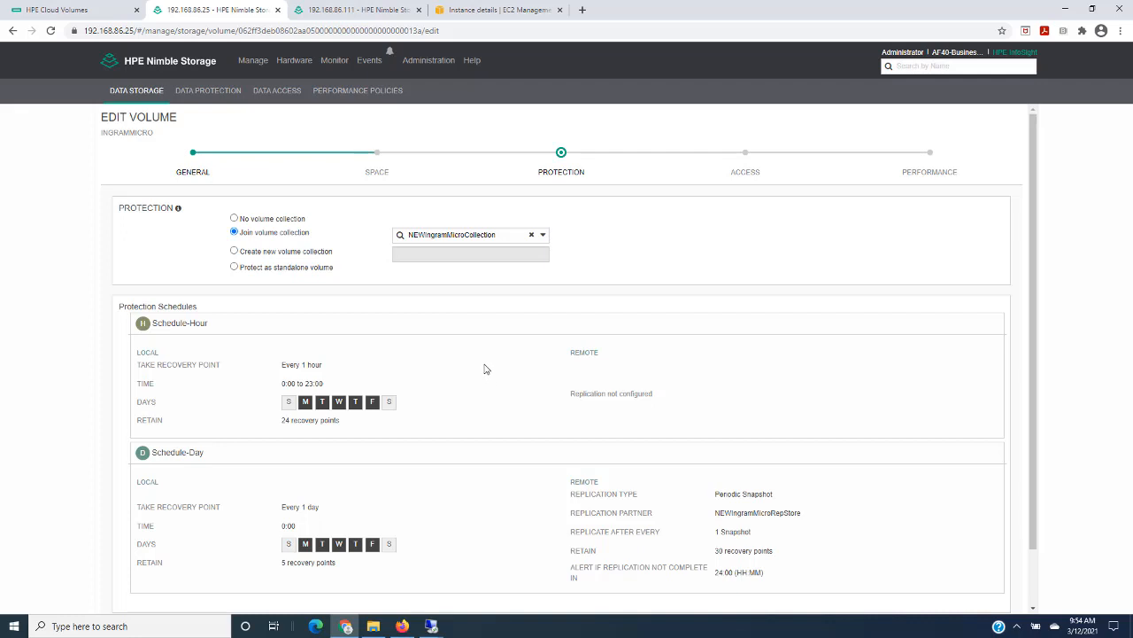
scroll(517, 390, "down", 1)
left_click(985, 579)
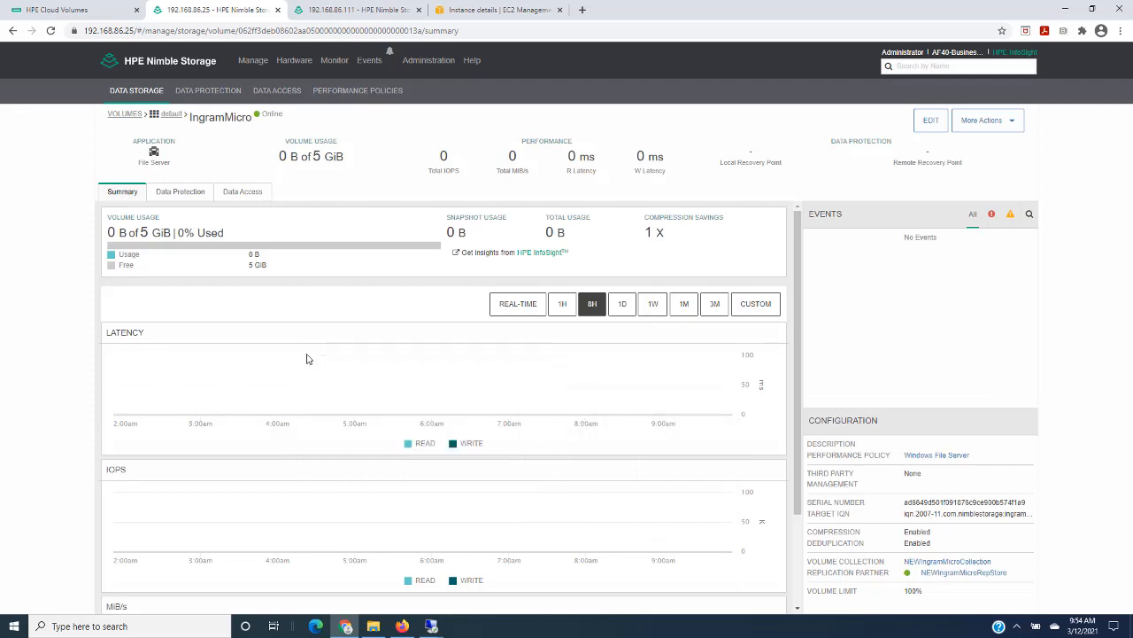
scroll(307, 358, "down", 2)
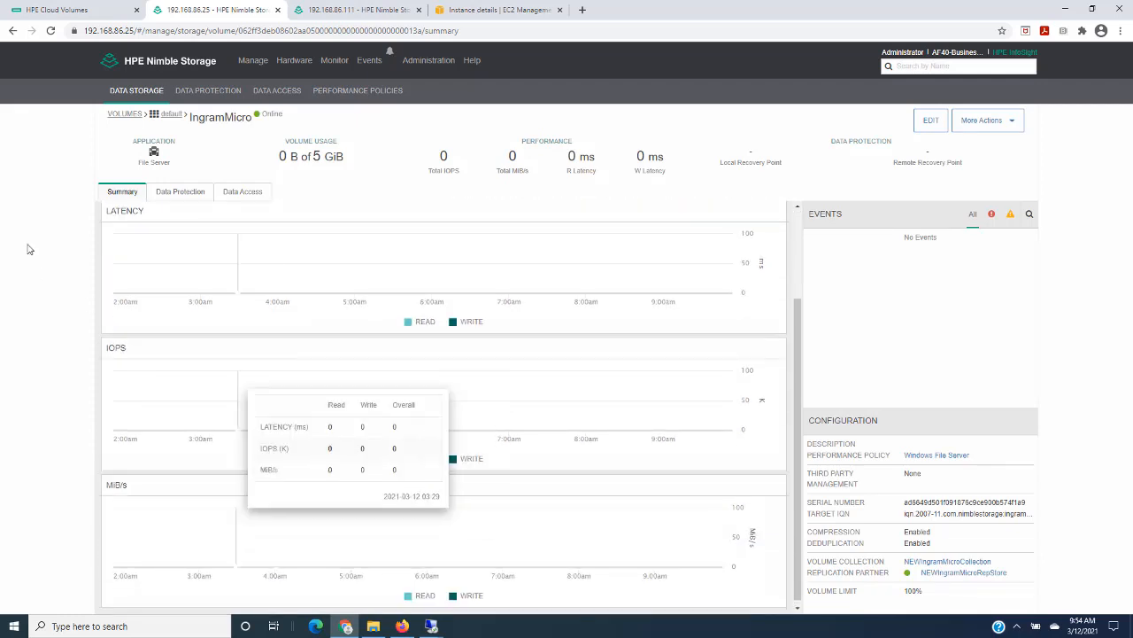
- Switch to HPE Cloud Volumes and check the block volumes and the replica volumes
left_click(51, 10)
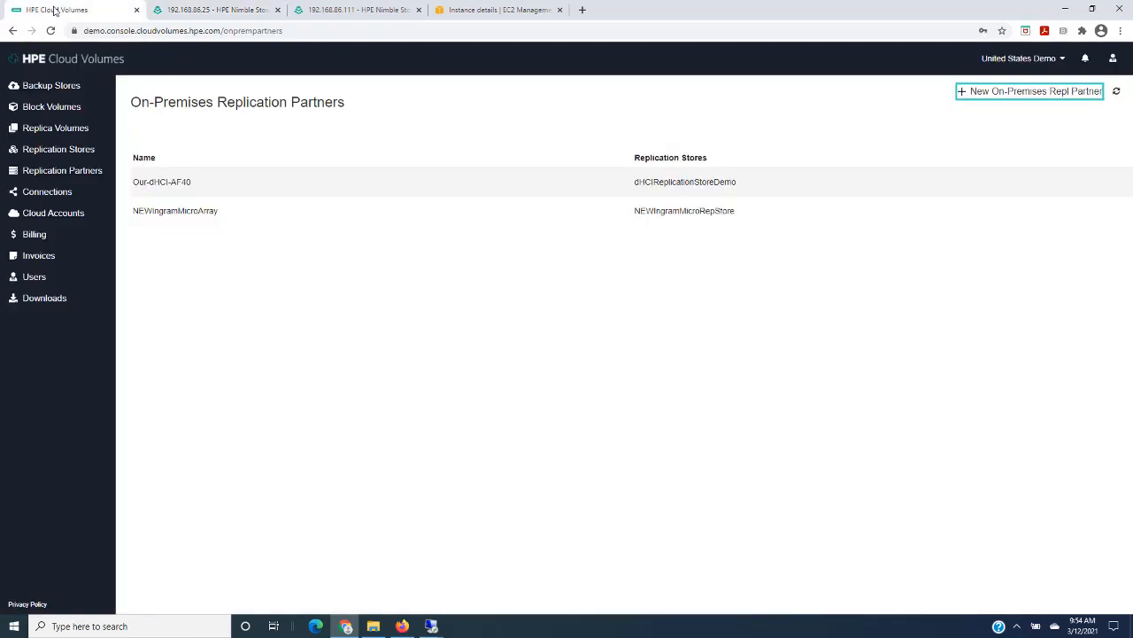
left_click(50, 107)
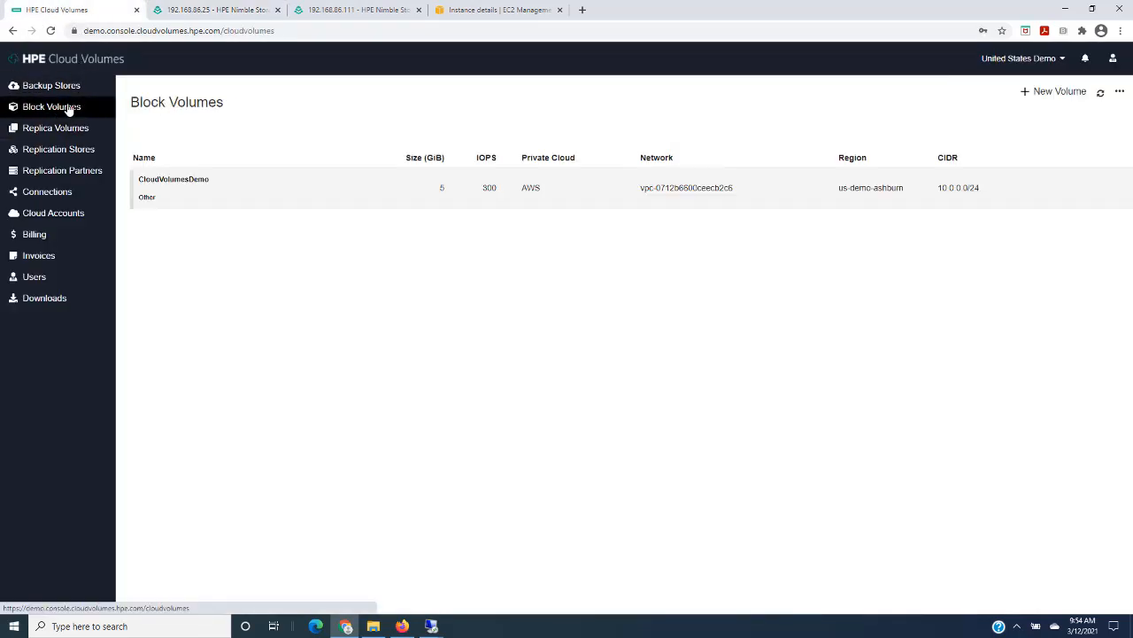
left_click(64, 134)
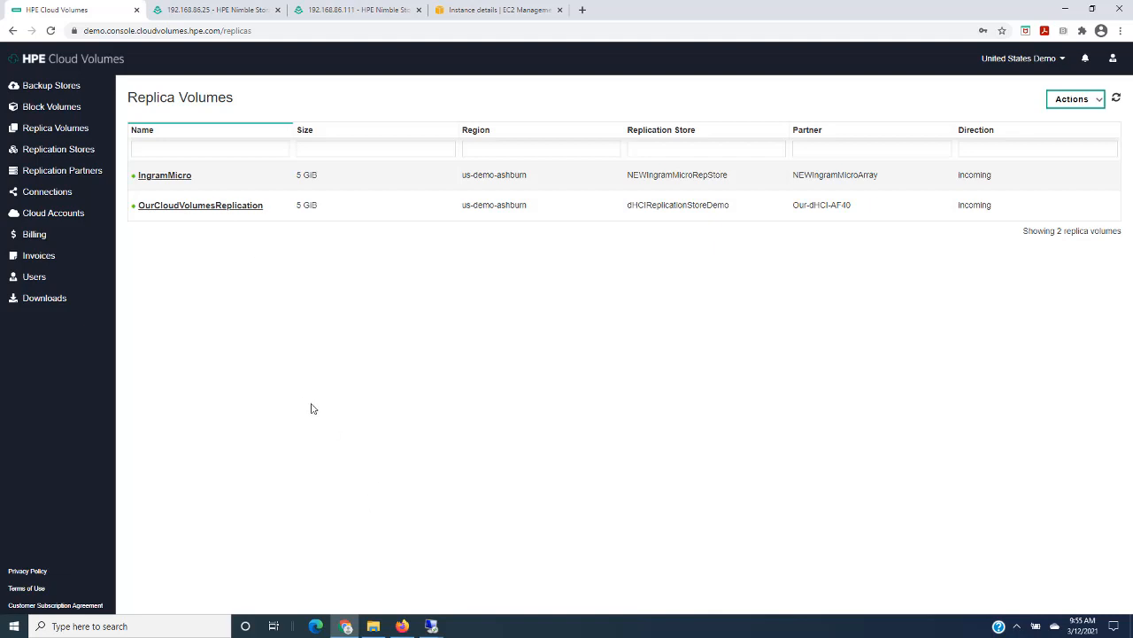
- Switch to the 192.168.80.239 remote desktop session and view the files on the CloudVolumeDemo (E:) drive
left_click(432, 626)
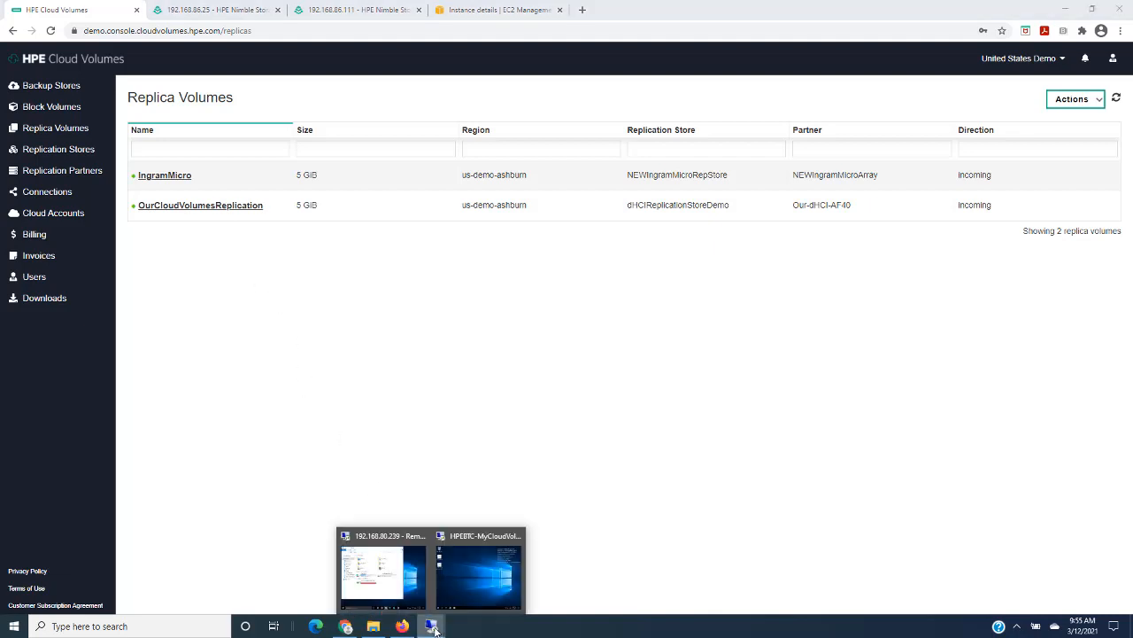
left_click(397, 573)
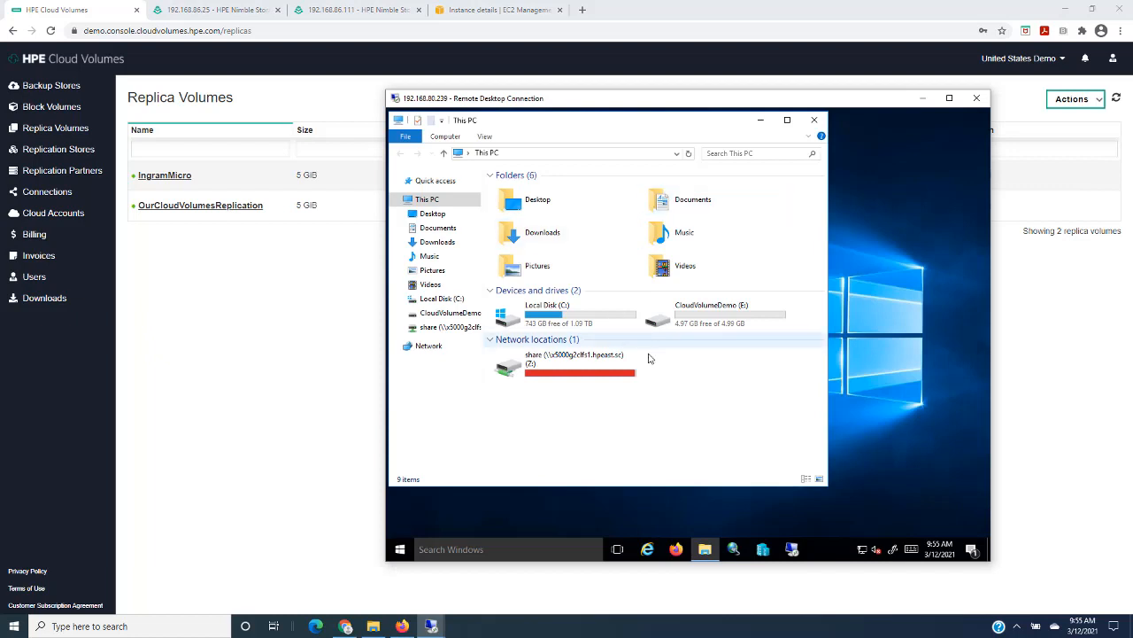
double_click(719, 330)
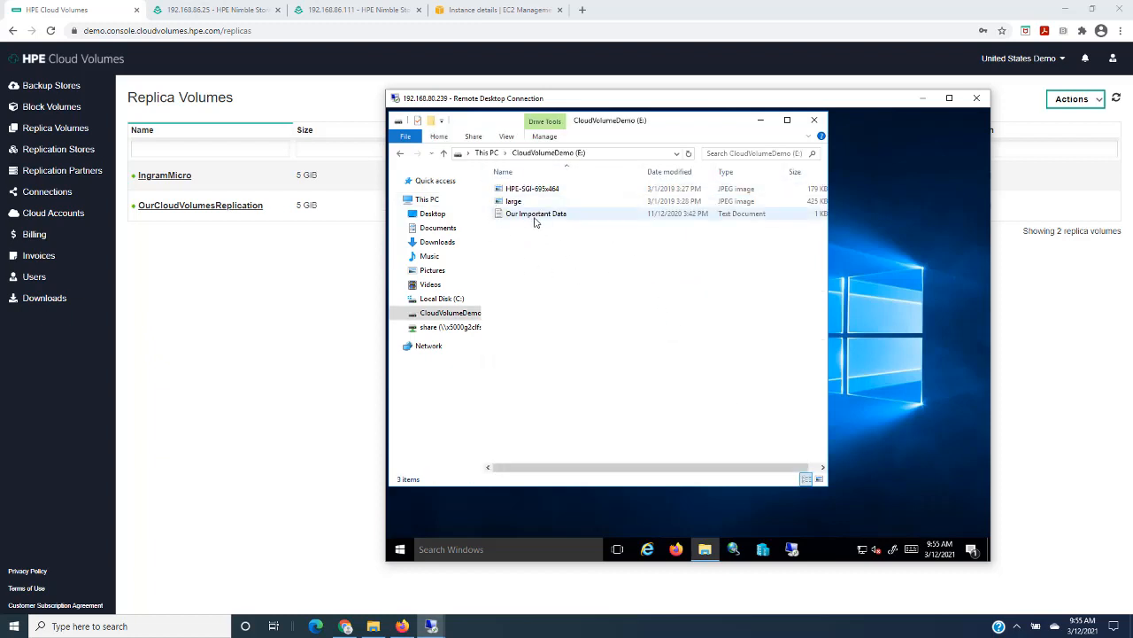
- Read the Our Important Data text file on the CloudVolumeDemo (E:) drive, close it and view the server's drives
double_click(535, 217)
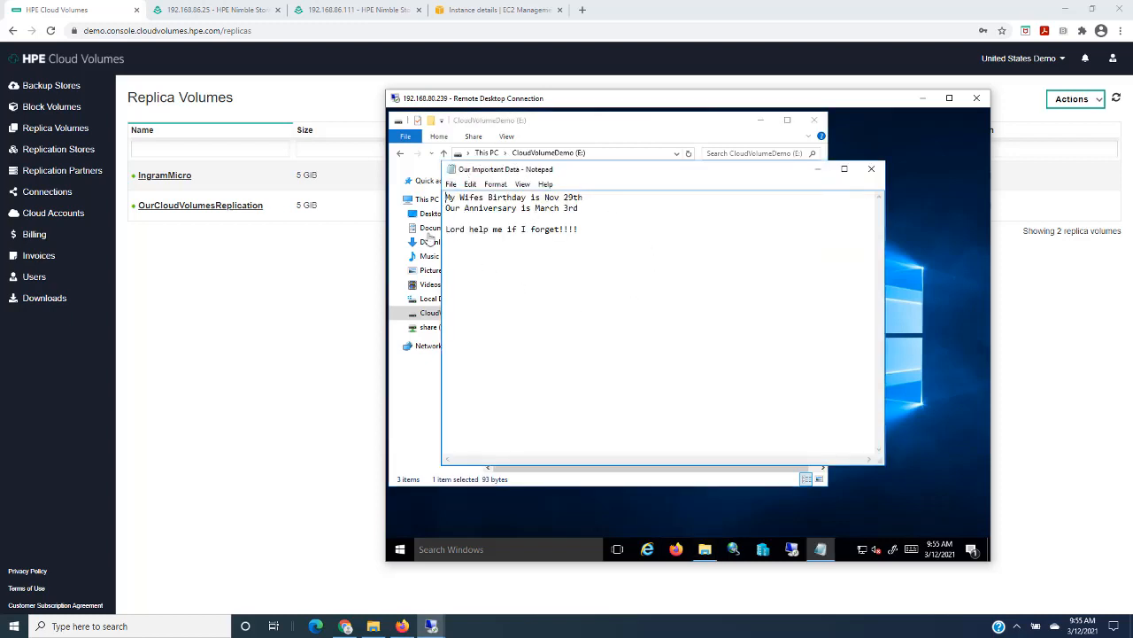
left_click(872, 168)
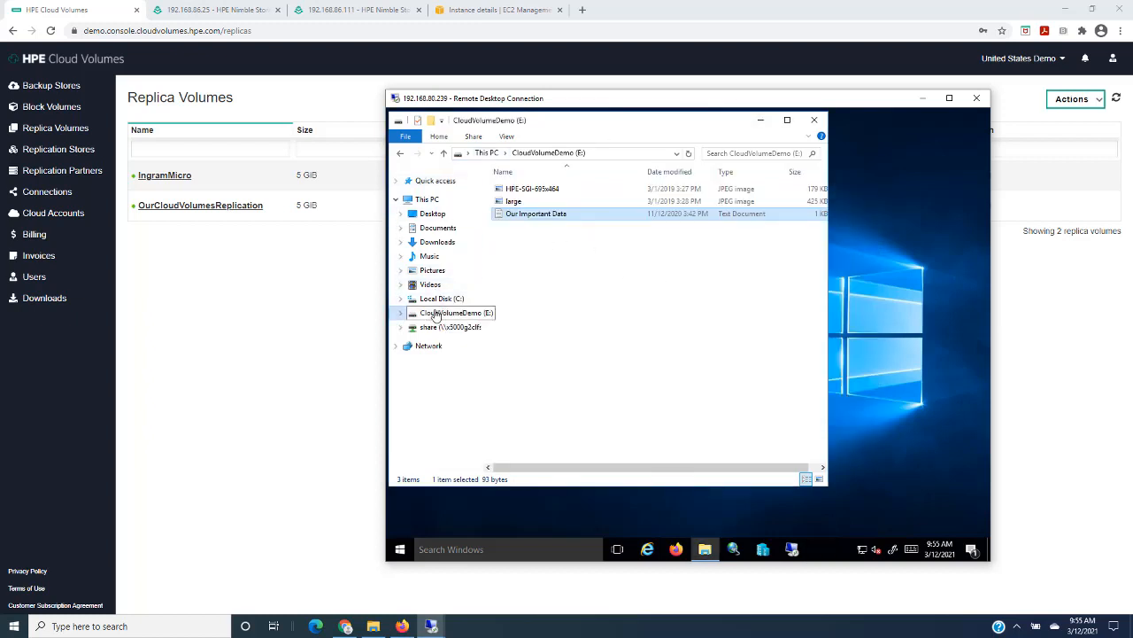
left_click(428, 200)
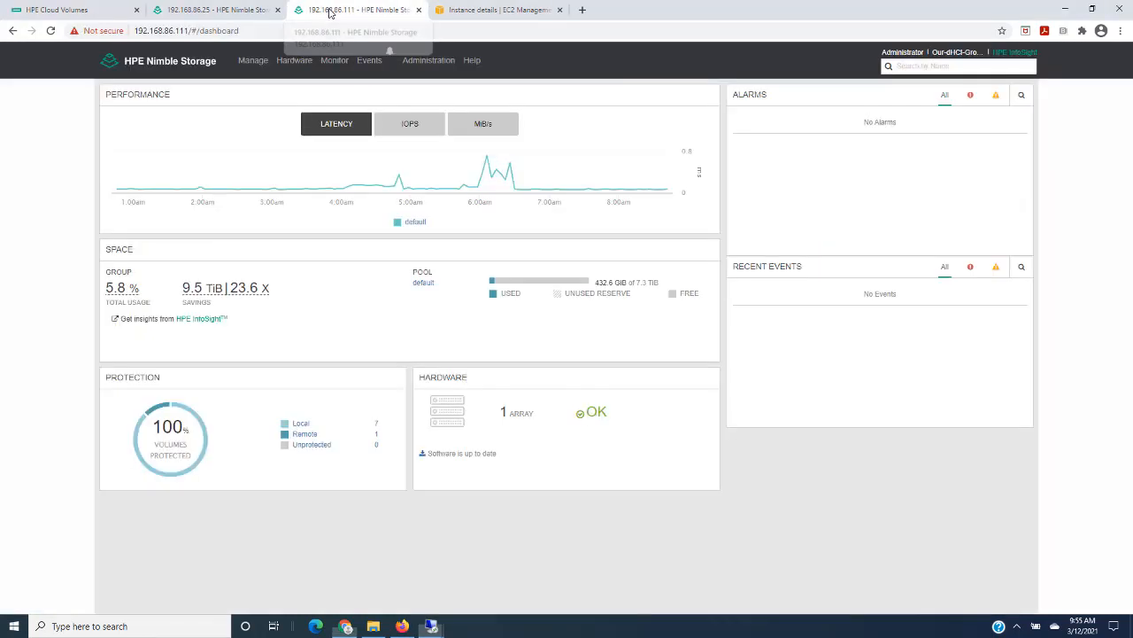
- Switch to the 192.168.86.111 Nimble array and examine the schedules of the OurCloudVolumesReplication volume's volume collection
left_click(334, 11)
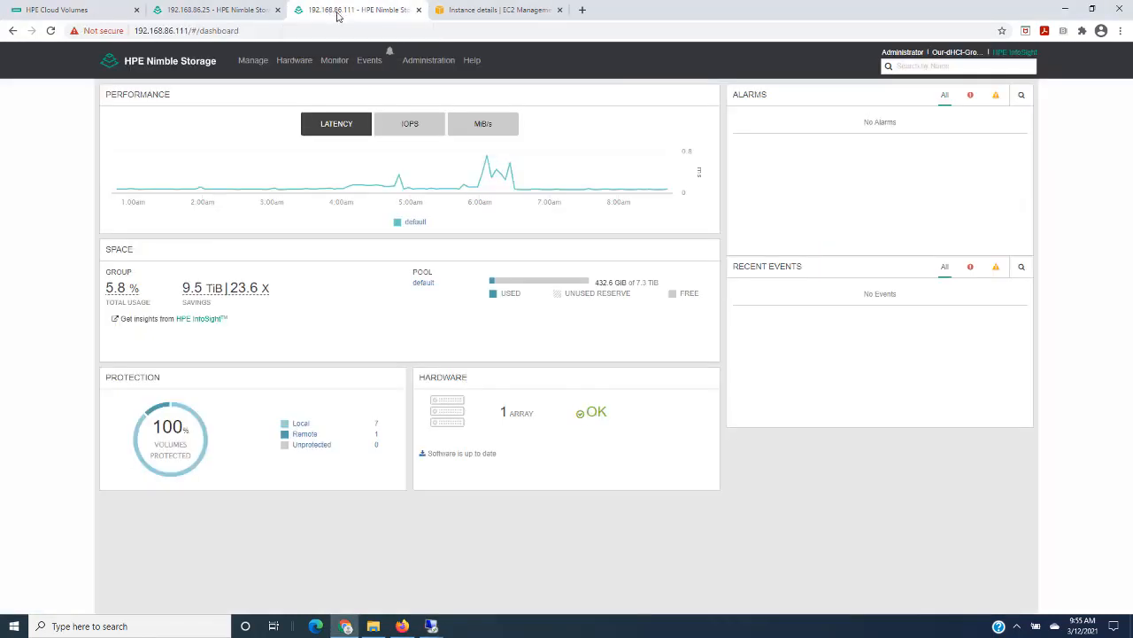
left_click(255, 64)
left_click(259, 88)
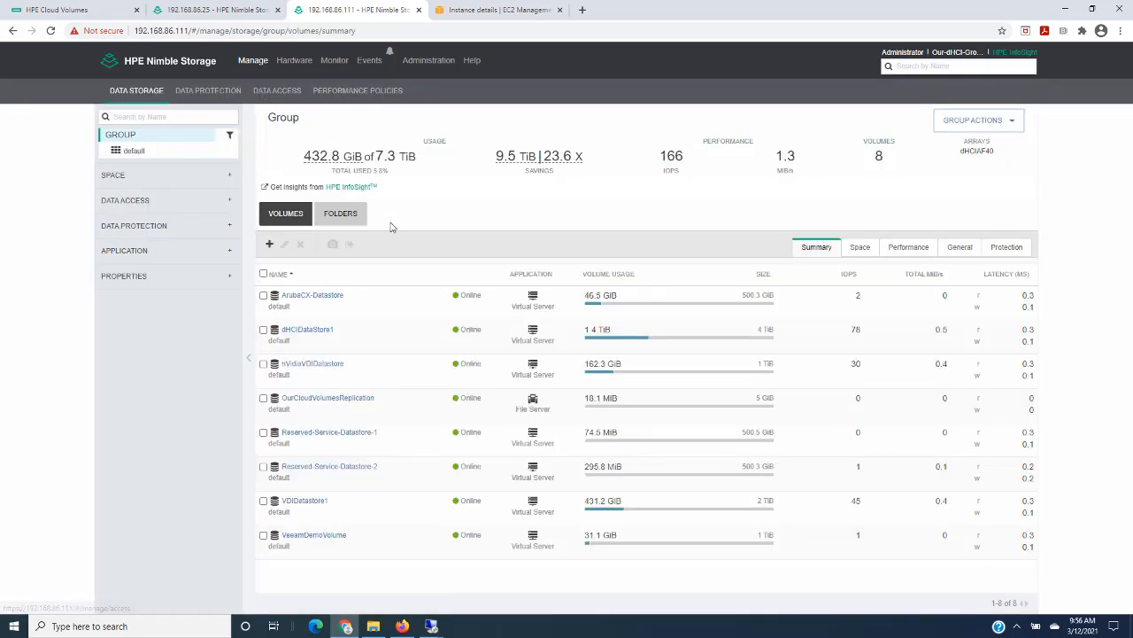
left_click(341, 399)
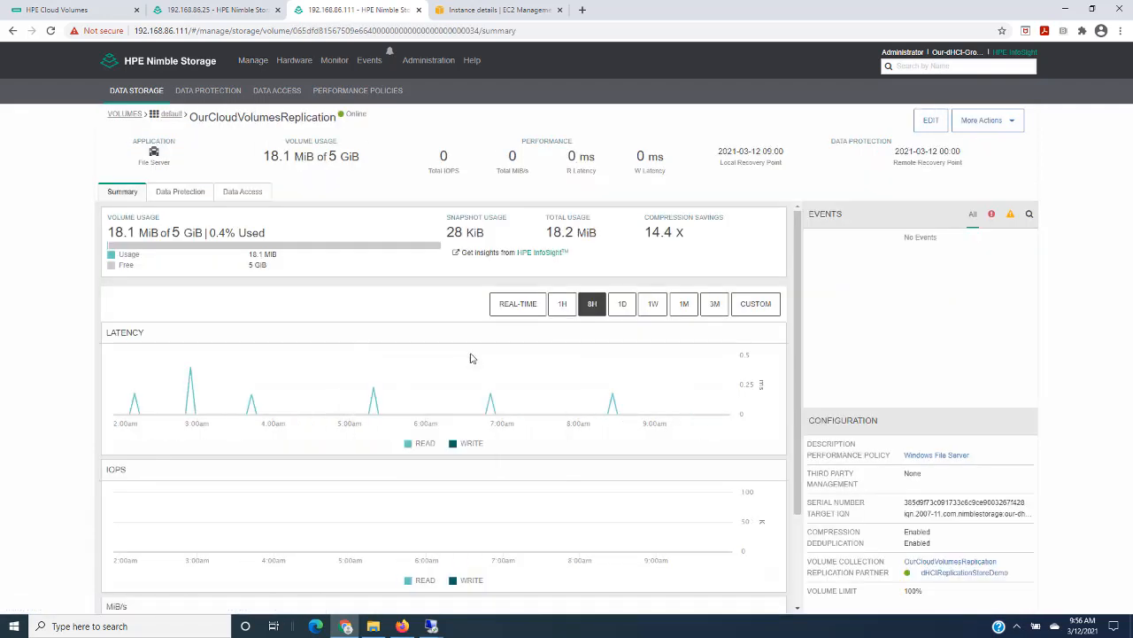
left_click(951, 563)
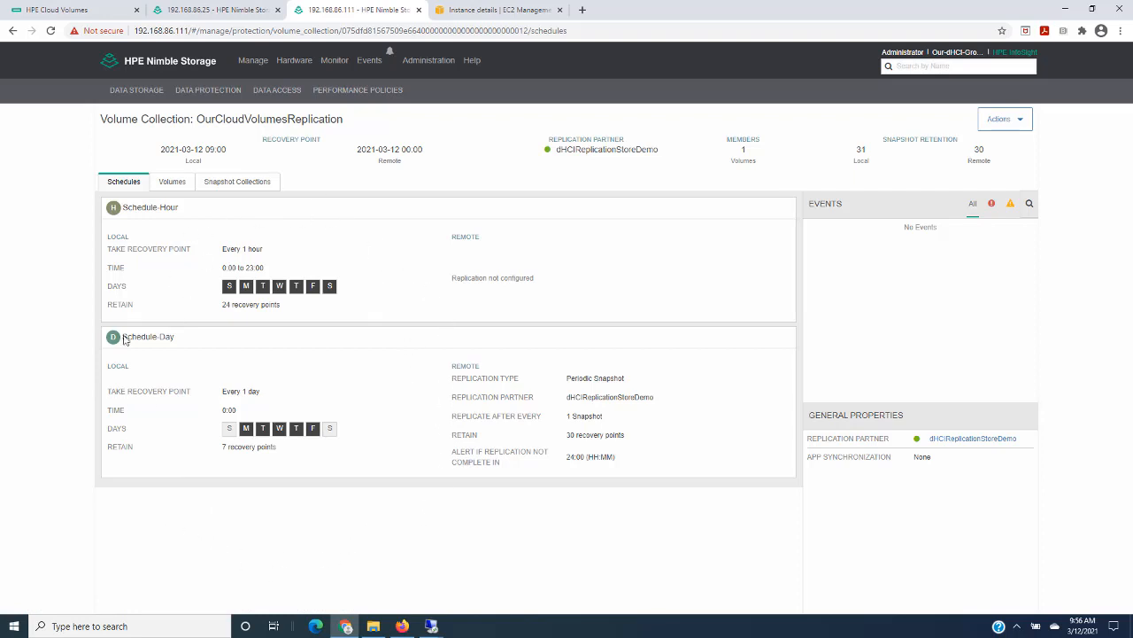
- Return to the array's volumes and review the OurCloudVolumesReplication volume's snapshots and their replication status
left_click(133, 91)
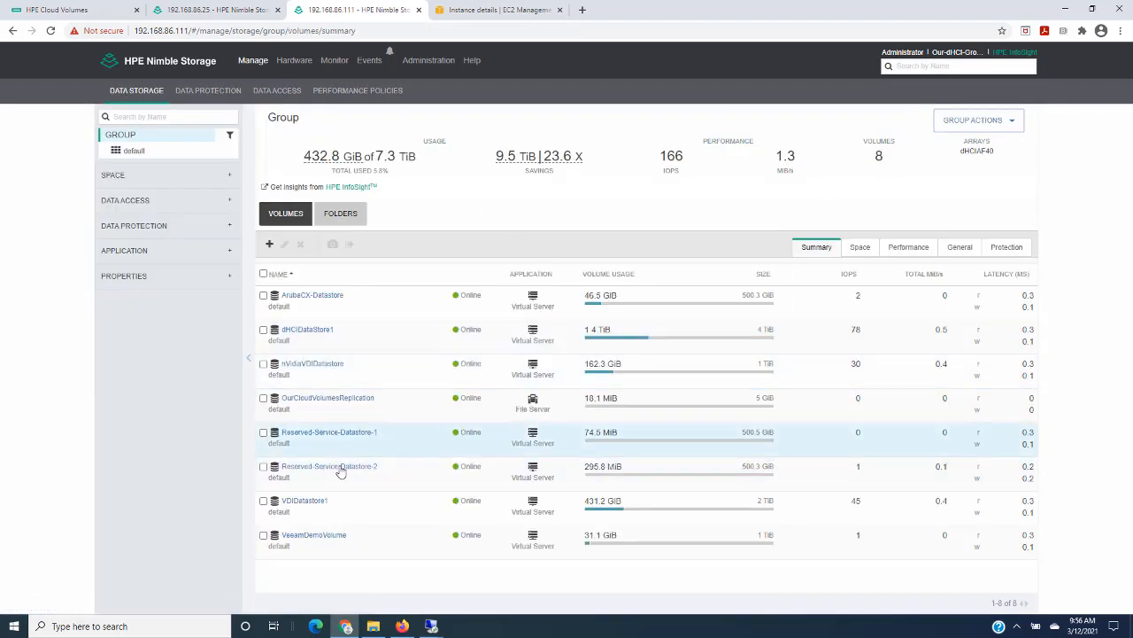
left_click(333, 399)
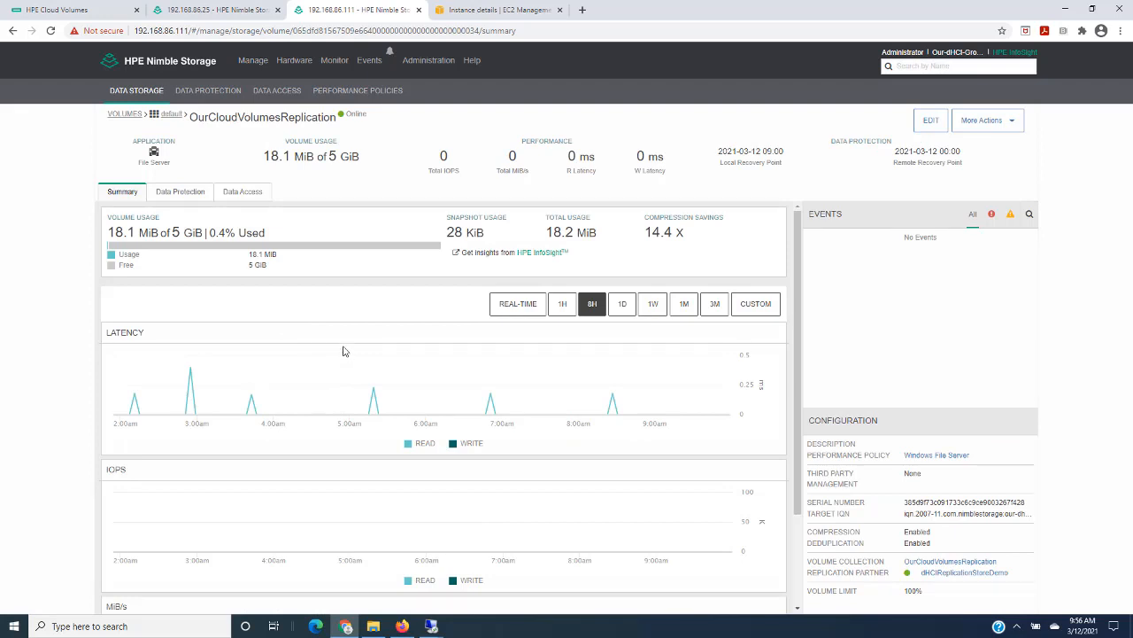
left_click(173, 193)
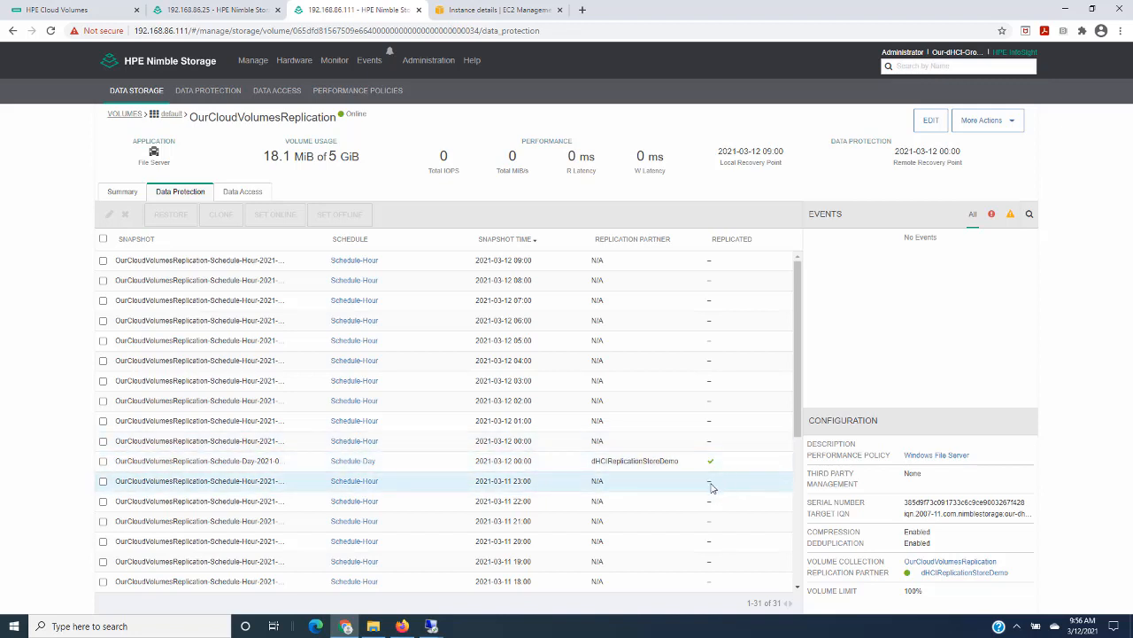
- Switch to HPE Cloud Volumes and examine the OurCloudVolumesReplication replica volume's details and available actions
left_click(54, 10)
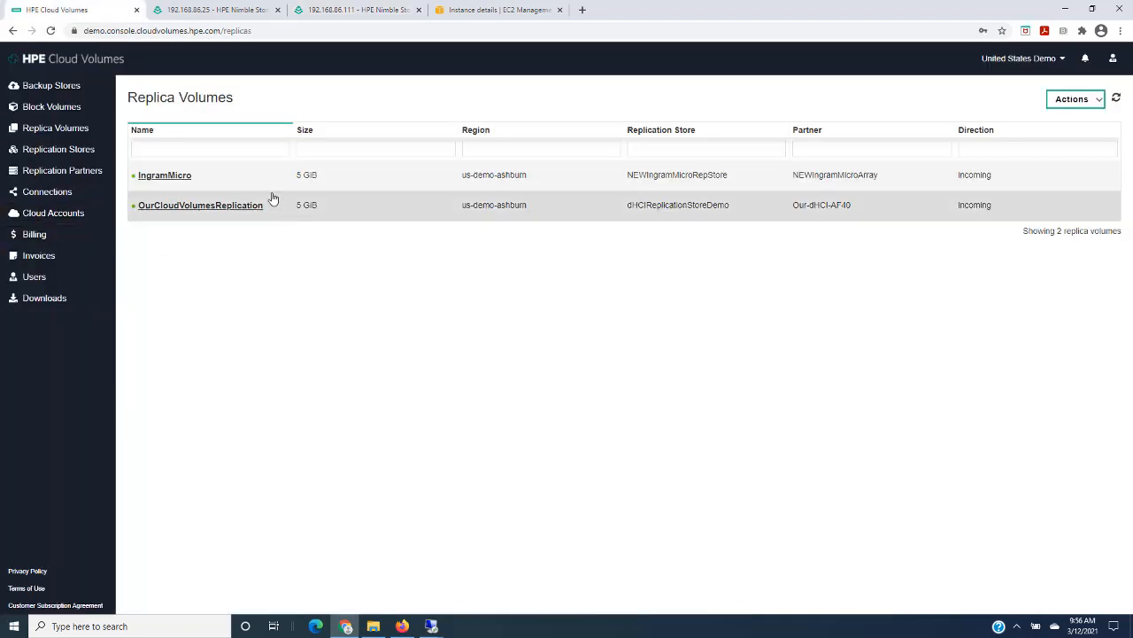
left_click(200, 206)
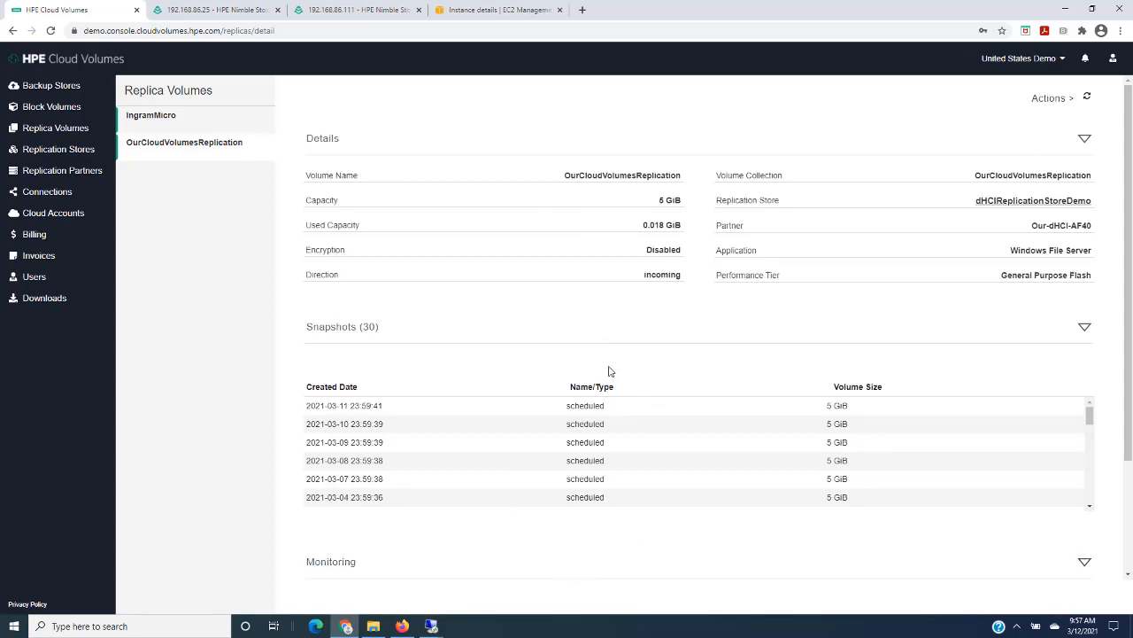
left_click(1040, 98)
mouse_move(1037, 103)
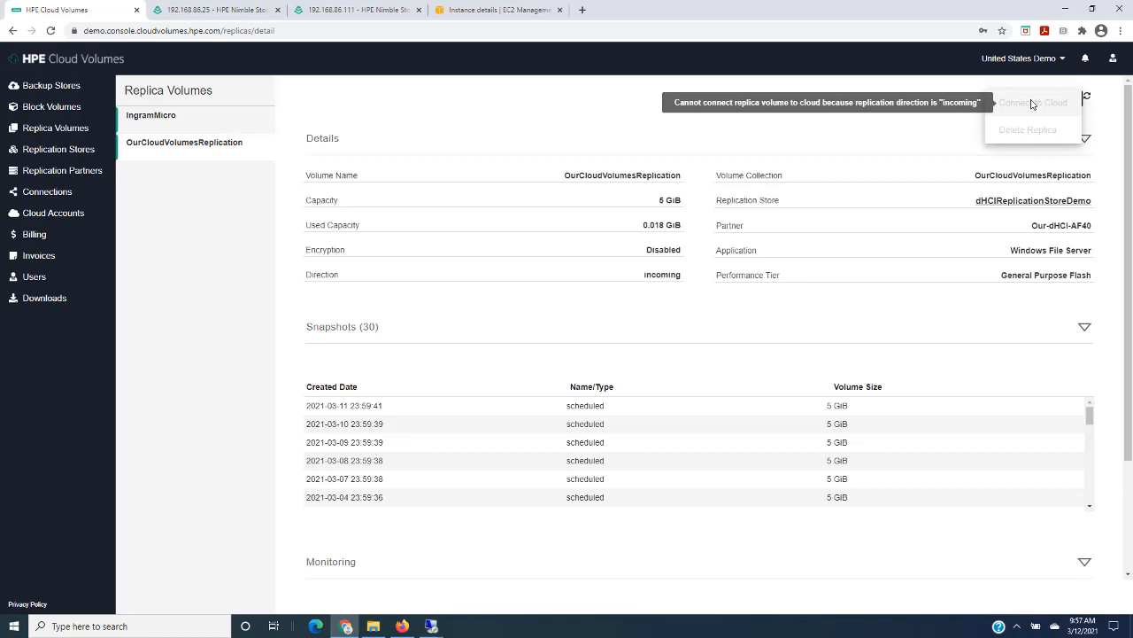
left_click(773, 363)
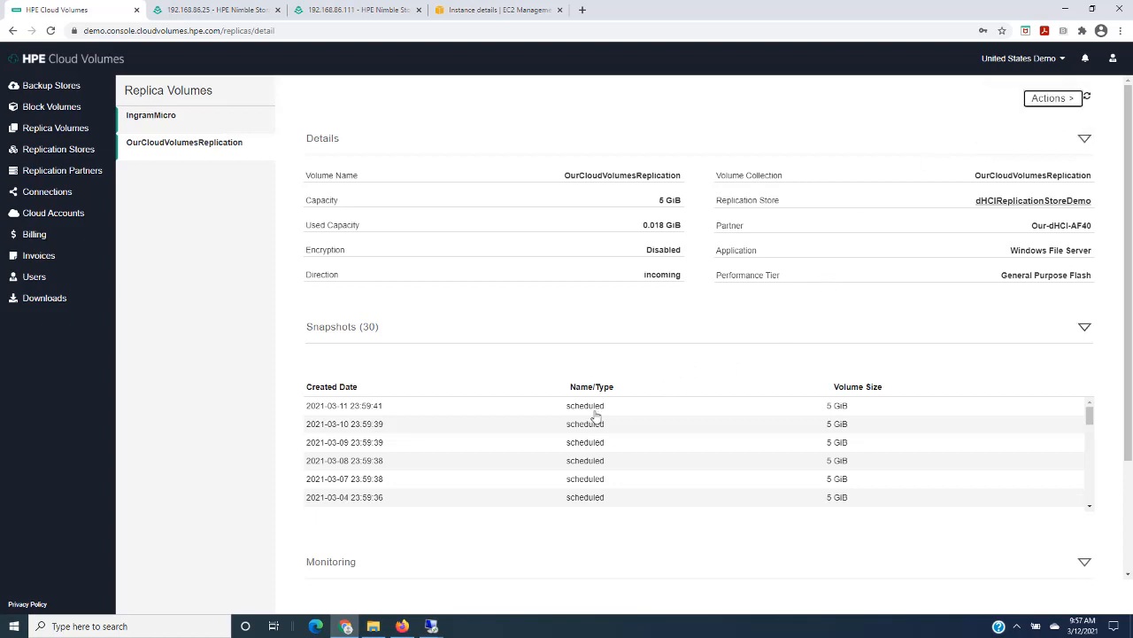
left_click(632, 413)
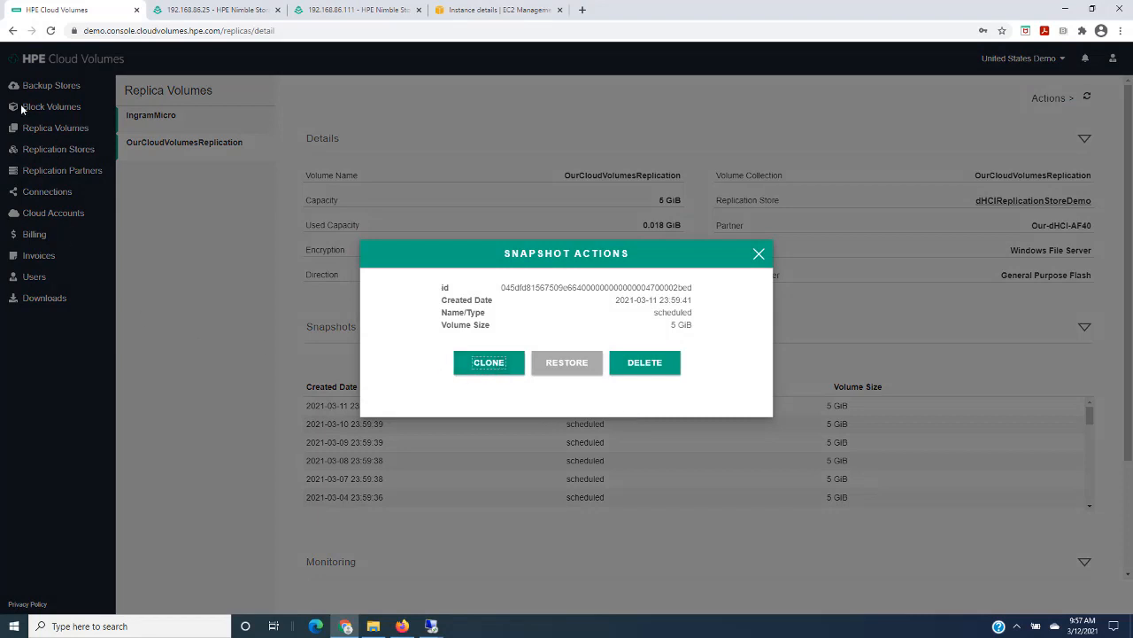
left_click(490, 363)
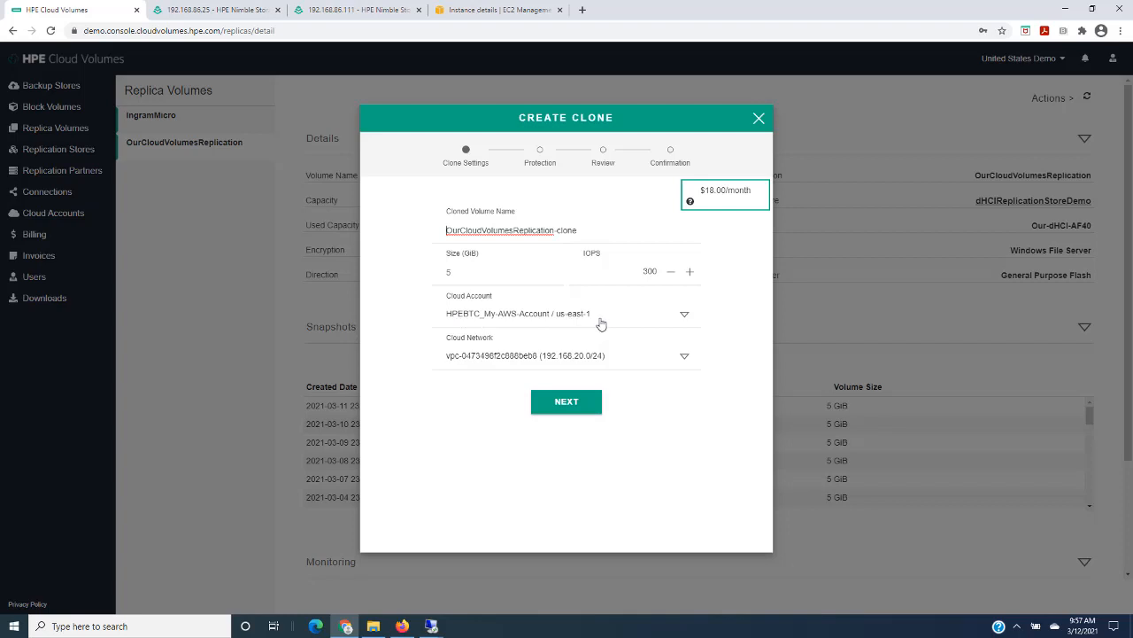
- Switch to the HPEBTC-MyCloudVolumesDemo EC2 instance details, then check the instance's drives in its remote desktop session
left_click(469, 10)
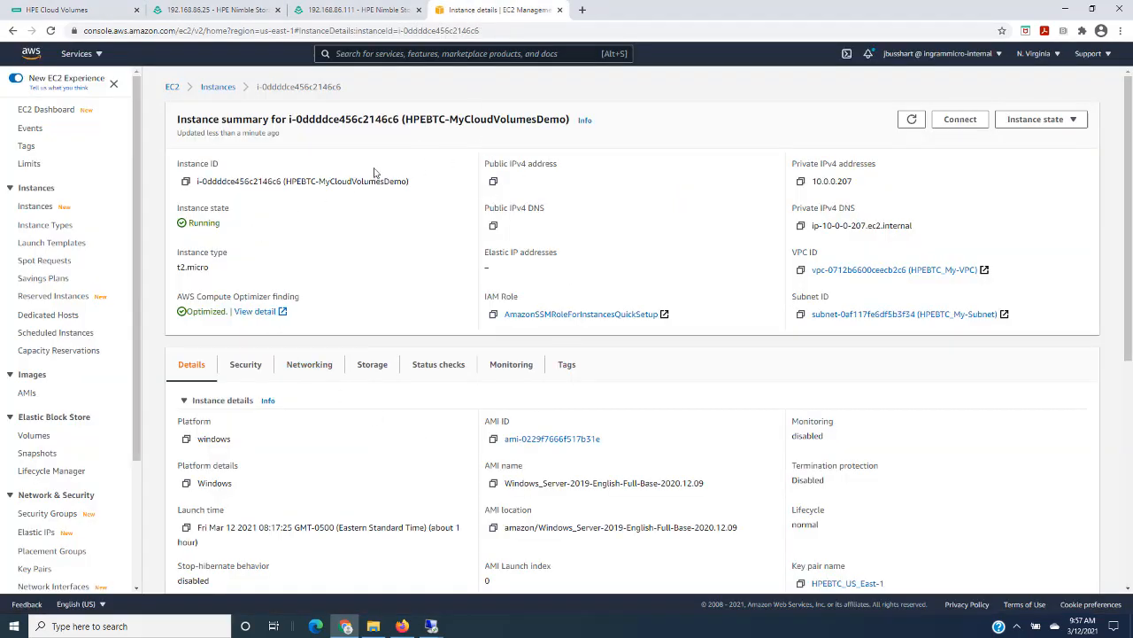
mouse_move(428, 627)
left_click(473, 569)
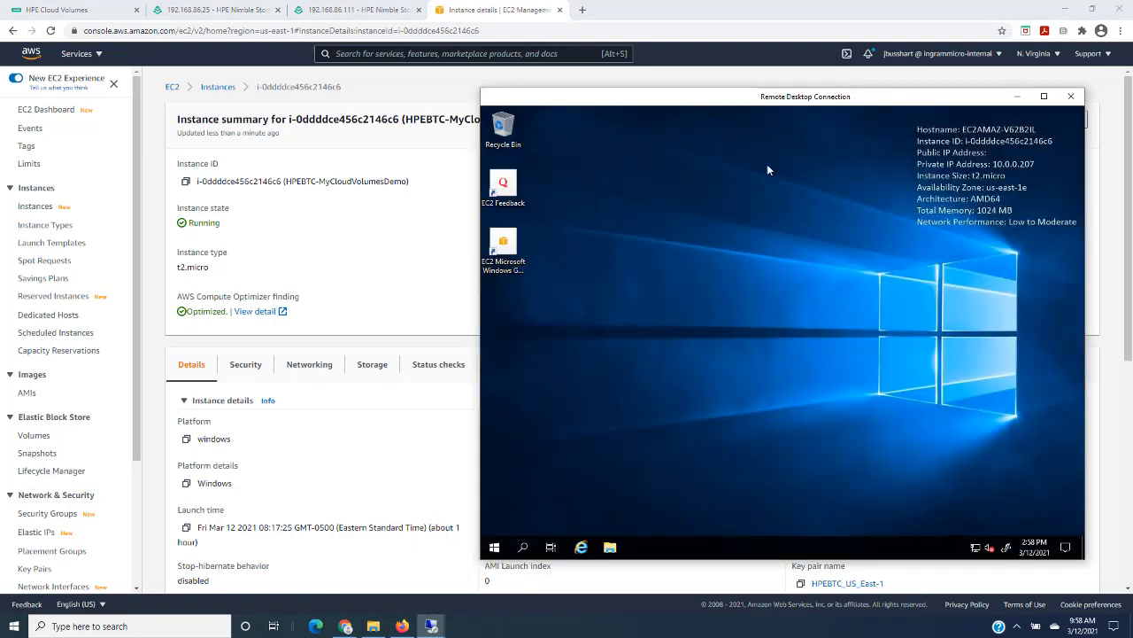
left_click(611, 546)
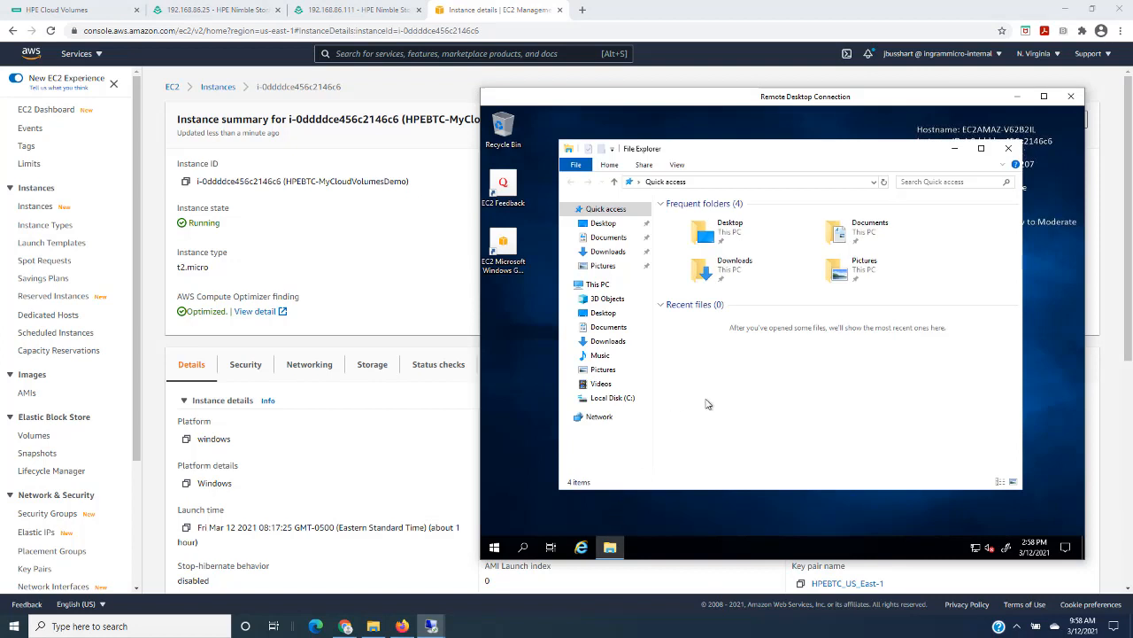
left_click(597, 287)
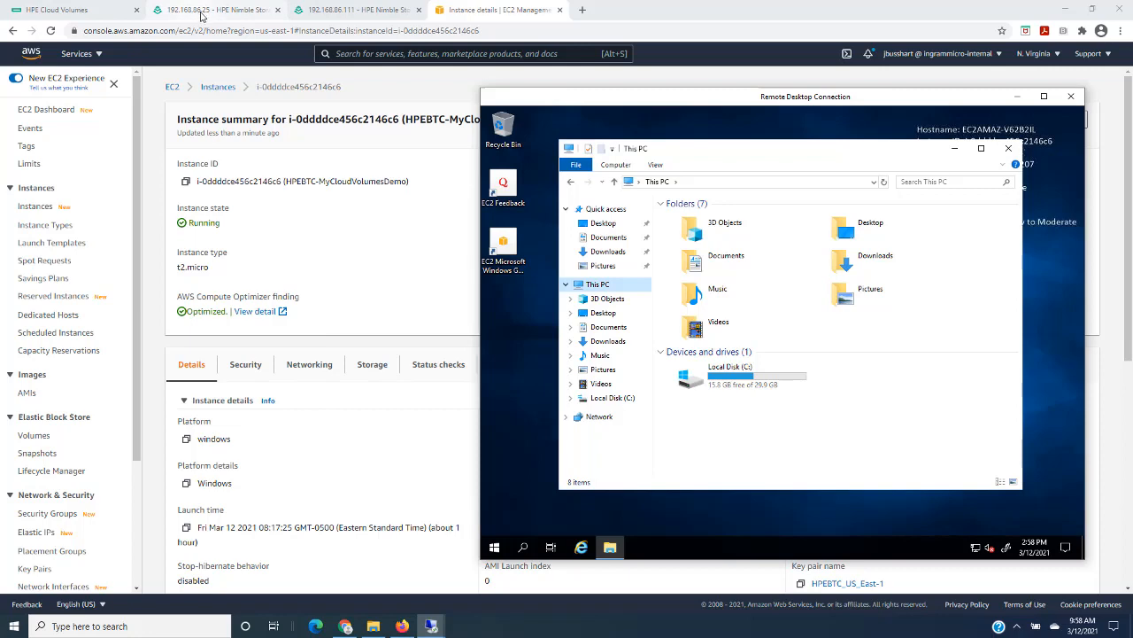
- Back in HPE Cloud Volumes, create the OurCloudVolumesReplication-clone on network vpc-0712b6600ceecb2c6 (10.0.0.0/24) with daily snapshots and 3 retained
left_click(82, 13)
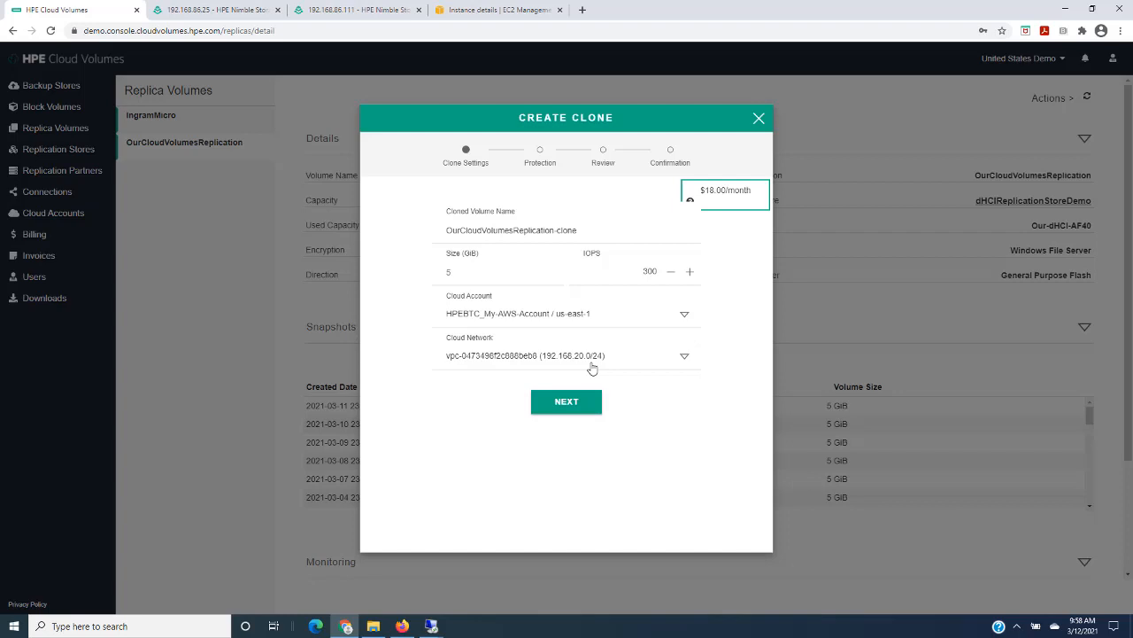
left_click(682, 355)
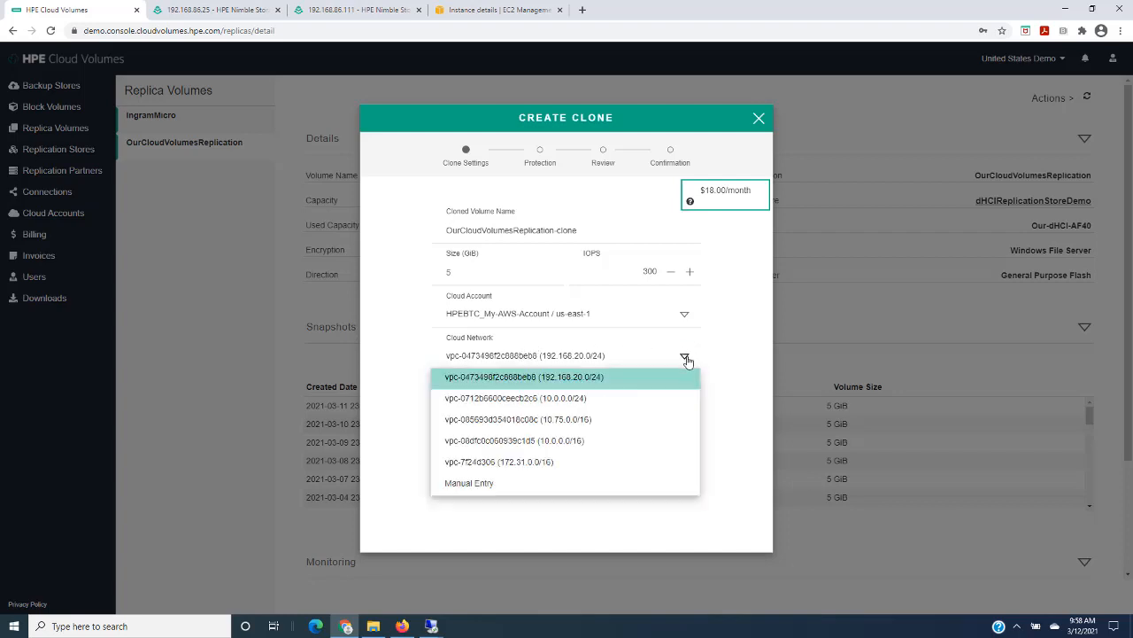
left_click(522, 400)
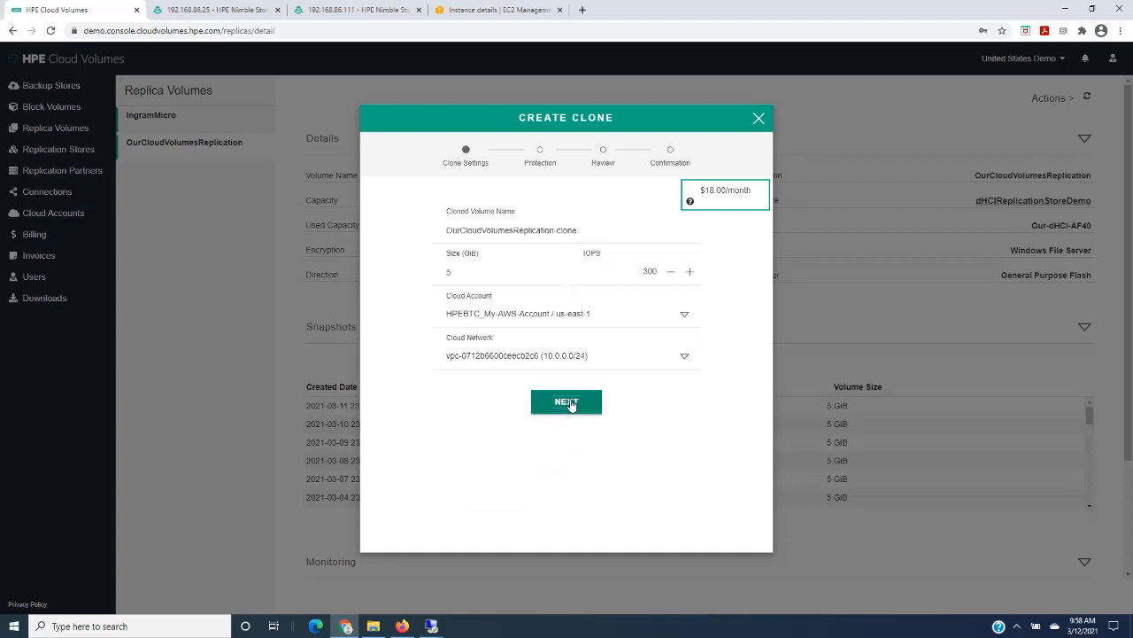
left_click(566, 402)
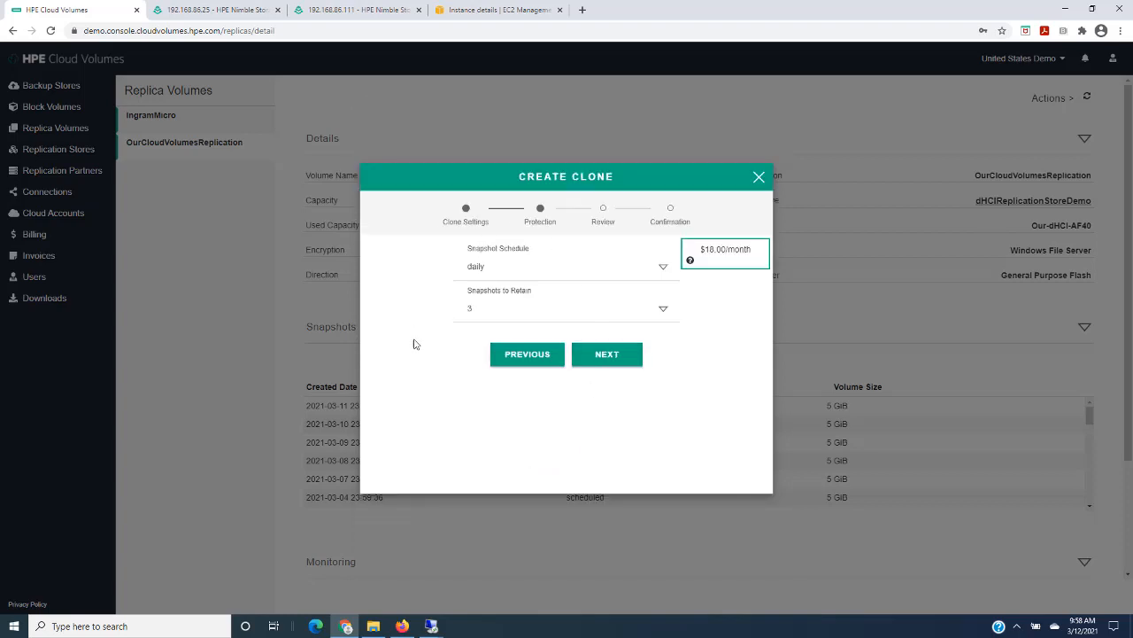
left_click(607, 355)
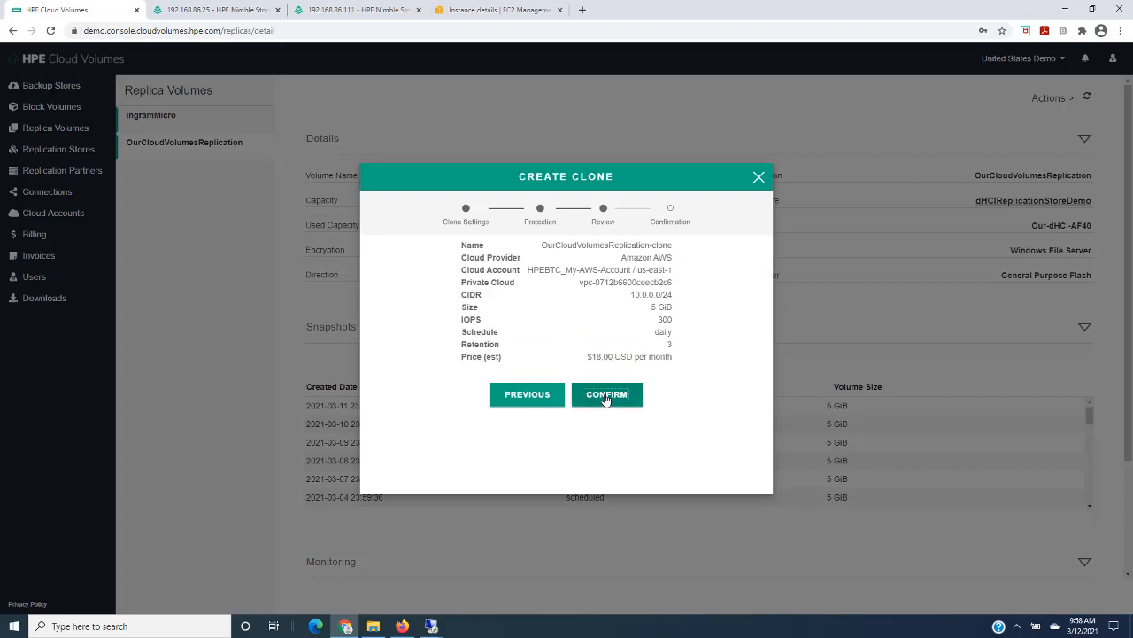
left_click(607, 398)
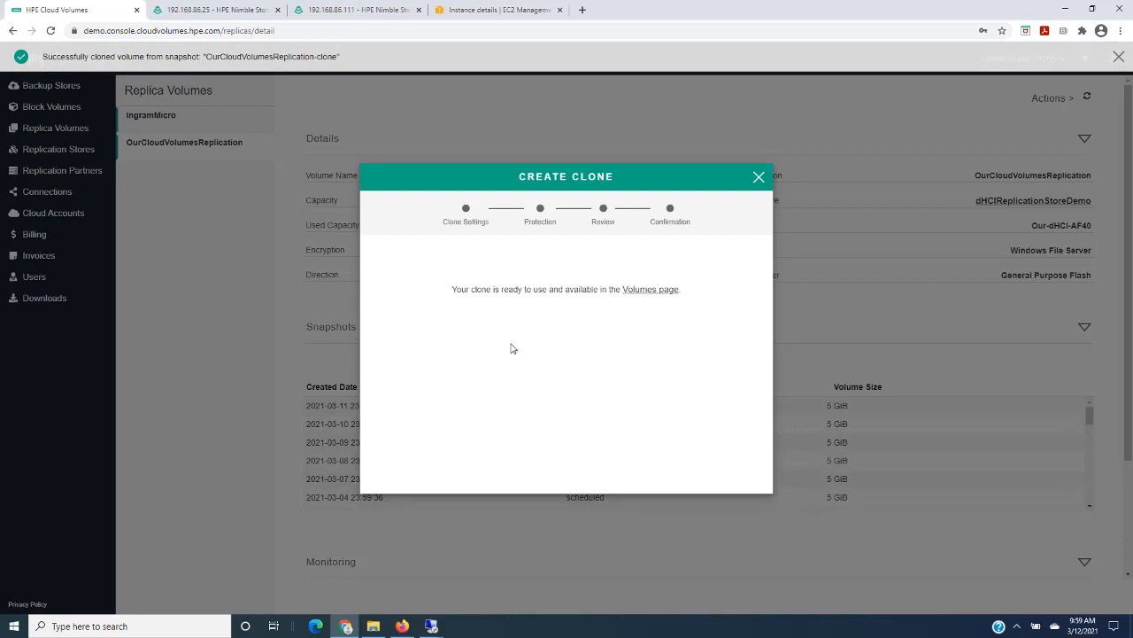
left_click(758, 178)
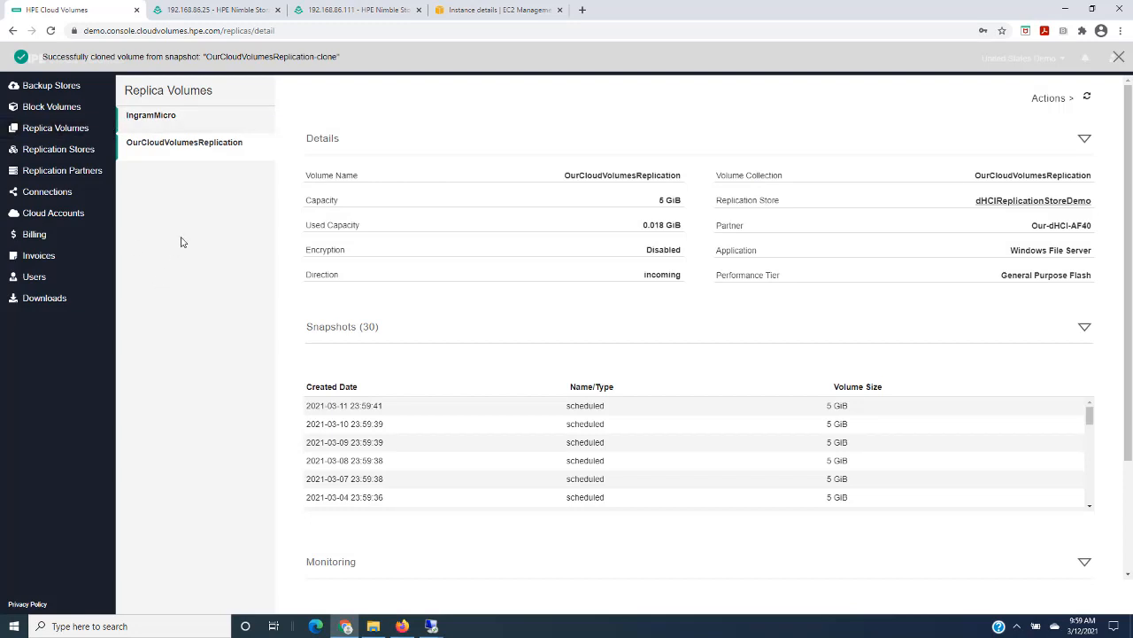
- Attach the OurCloudVolumesReplication-clone block volume to the cloud VM HPEBTC-MyCloudVolumesDemo (10.0.0.207) with auto-connect enabled
left_click(51, 107)
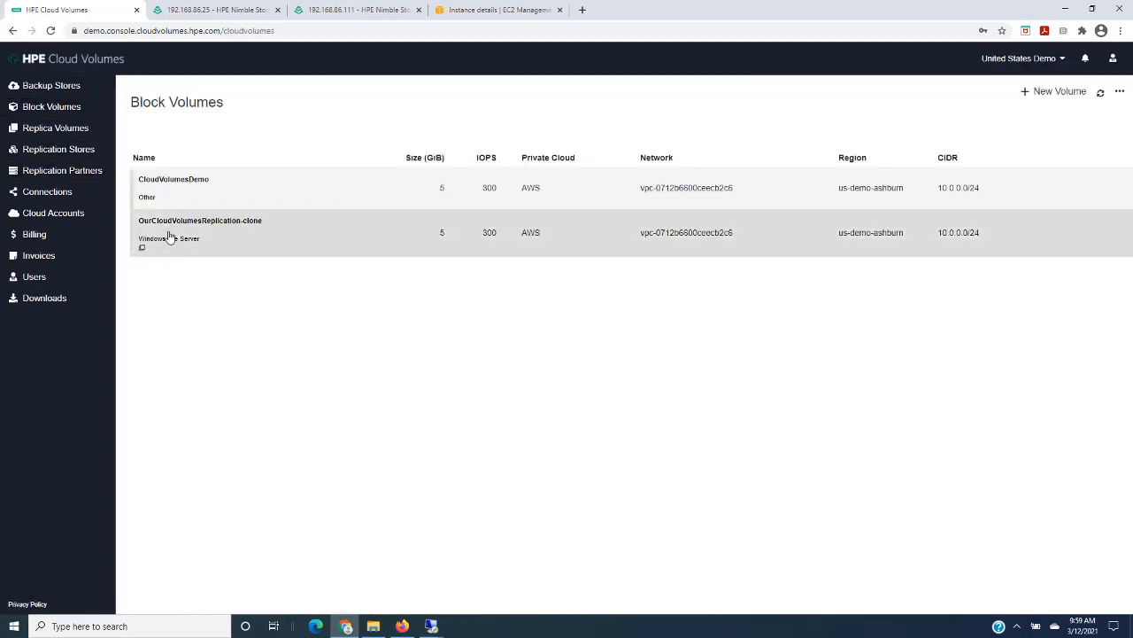
left_click(207, 236)
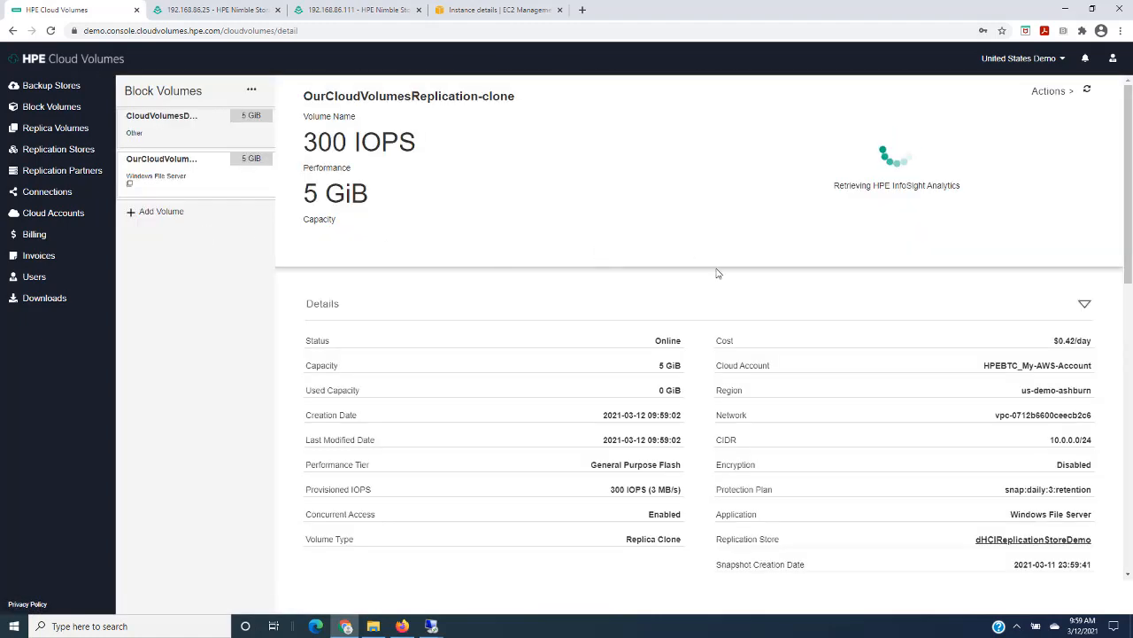
scroll(717, 272, "down", 2)
scroll(718, 273, "down", 1)
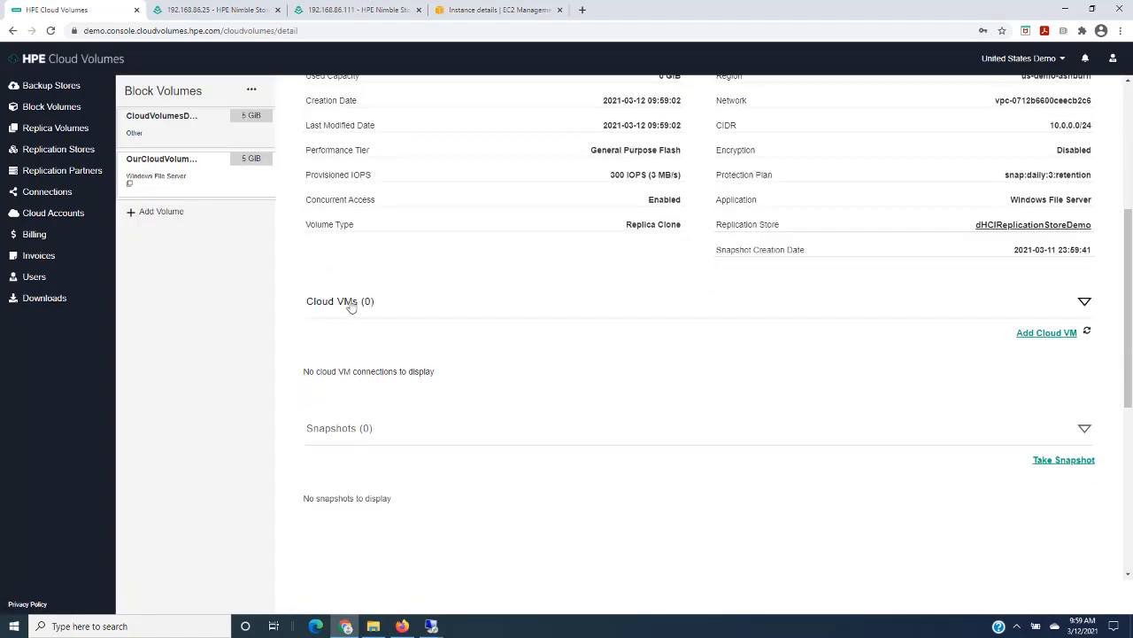
left_click(1048, 334)
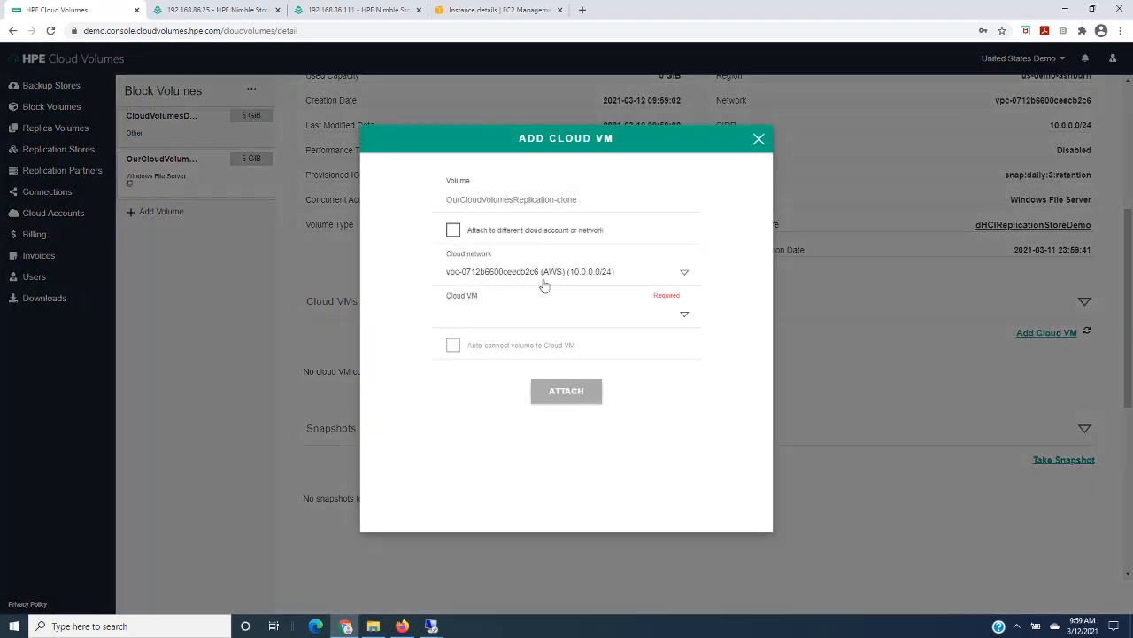
left_click(686, 317)
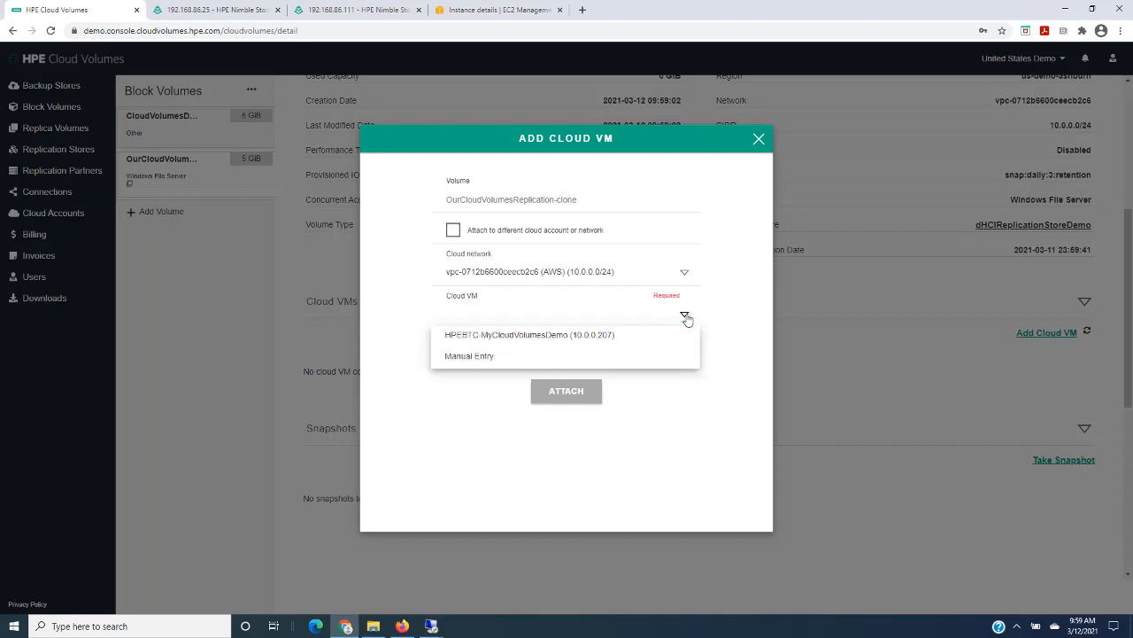
left_click(489, 337)
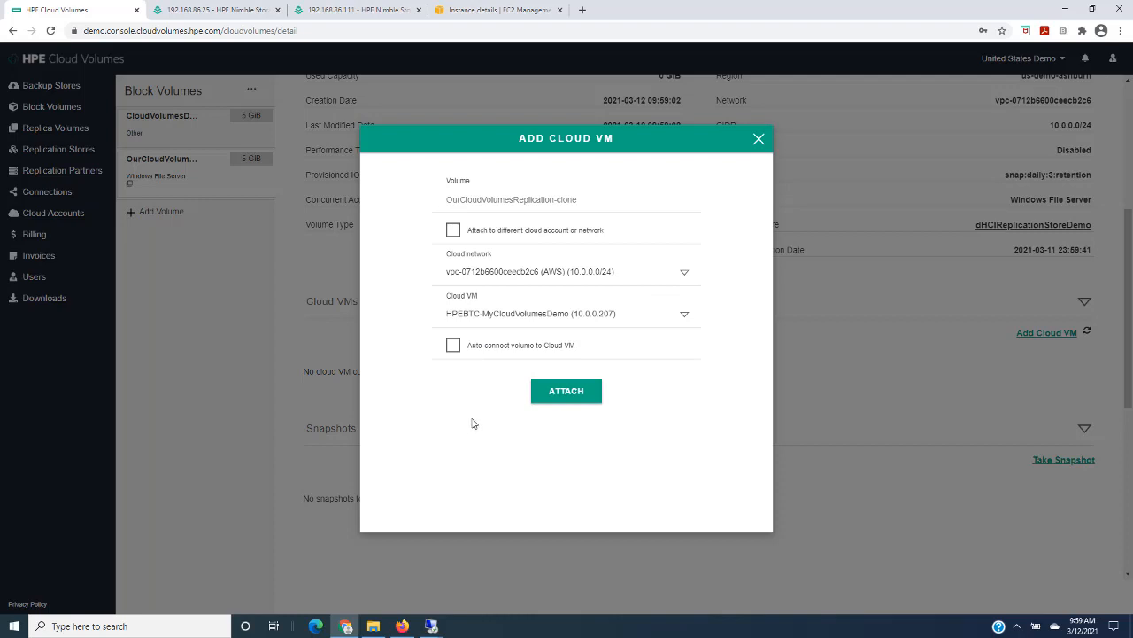
left_click(453, 345)
left_click(563, 391)
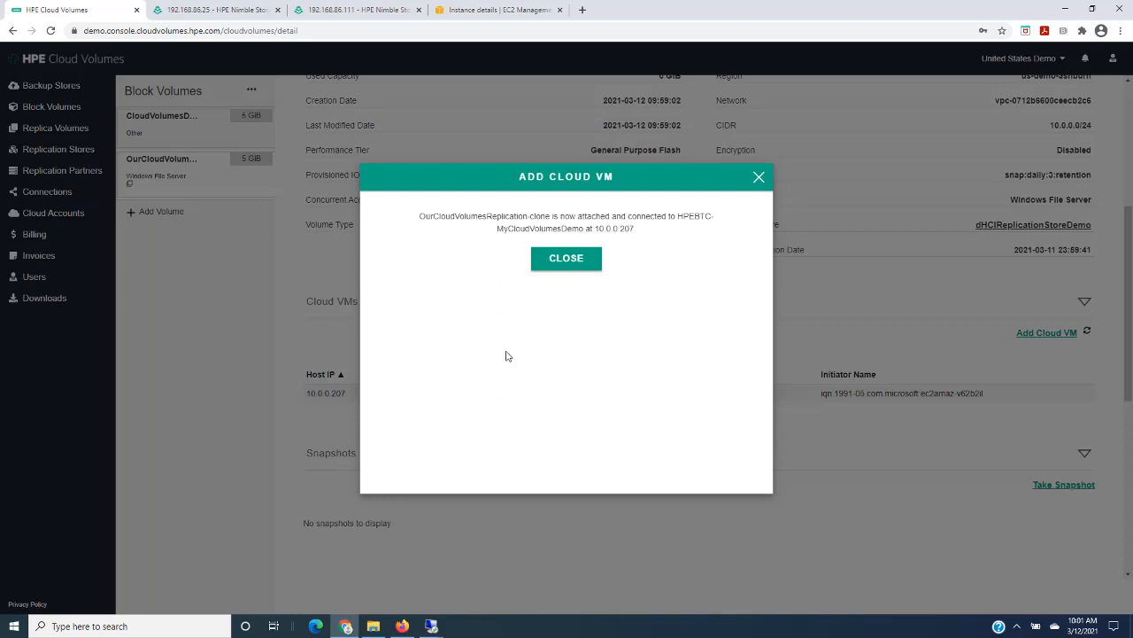
left_click(572, 262)
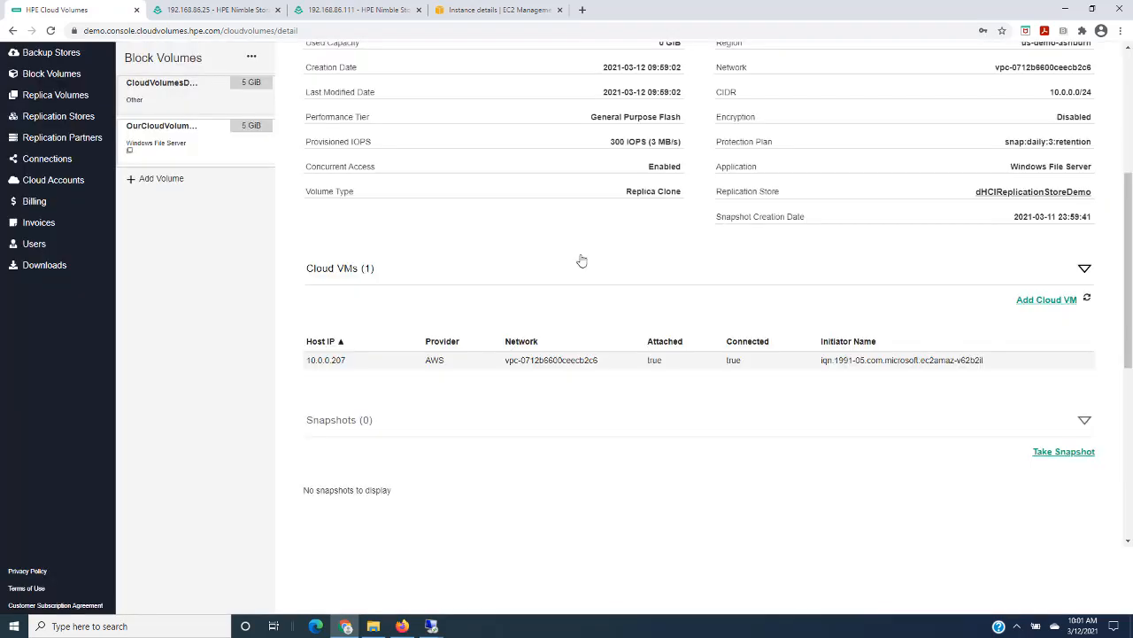
- In the EC2 instance's remote desktop session, bring the 5 GB Disk 1 online with Disk Management
left_click(432, 626)
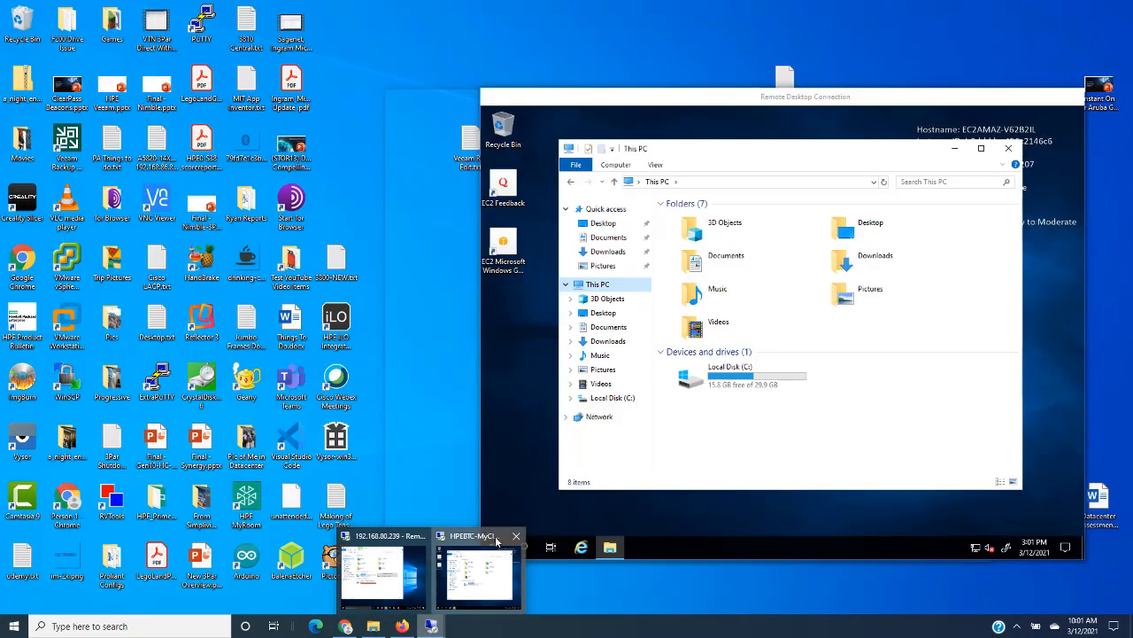
left_click(481, 545)
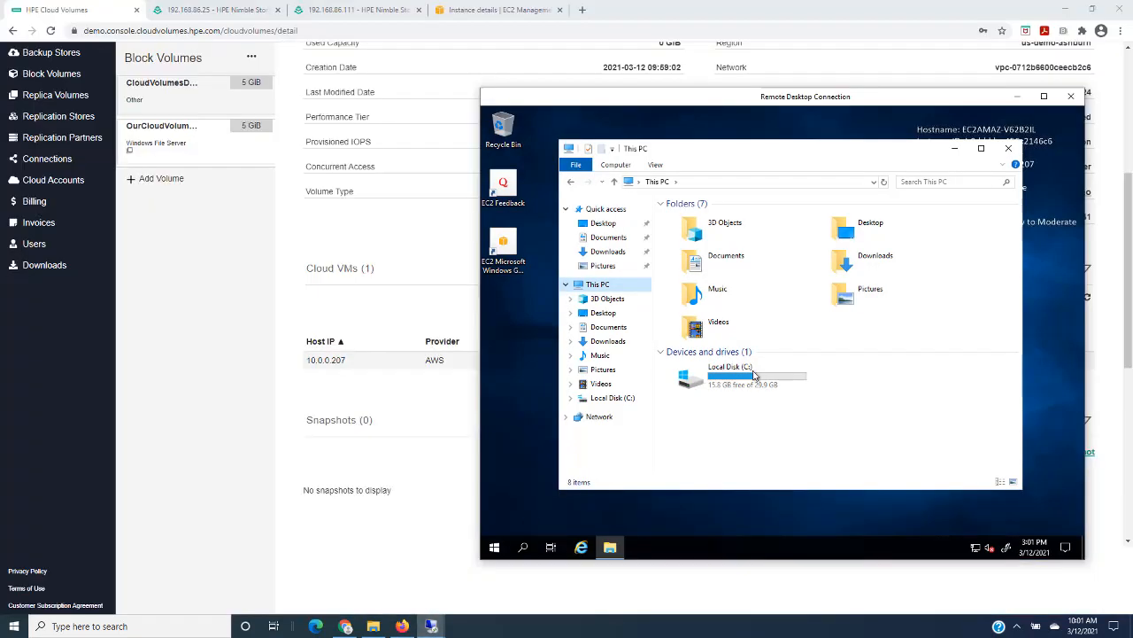
right_click(494, 548)
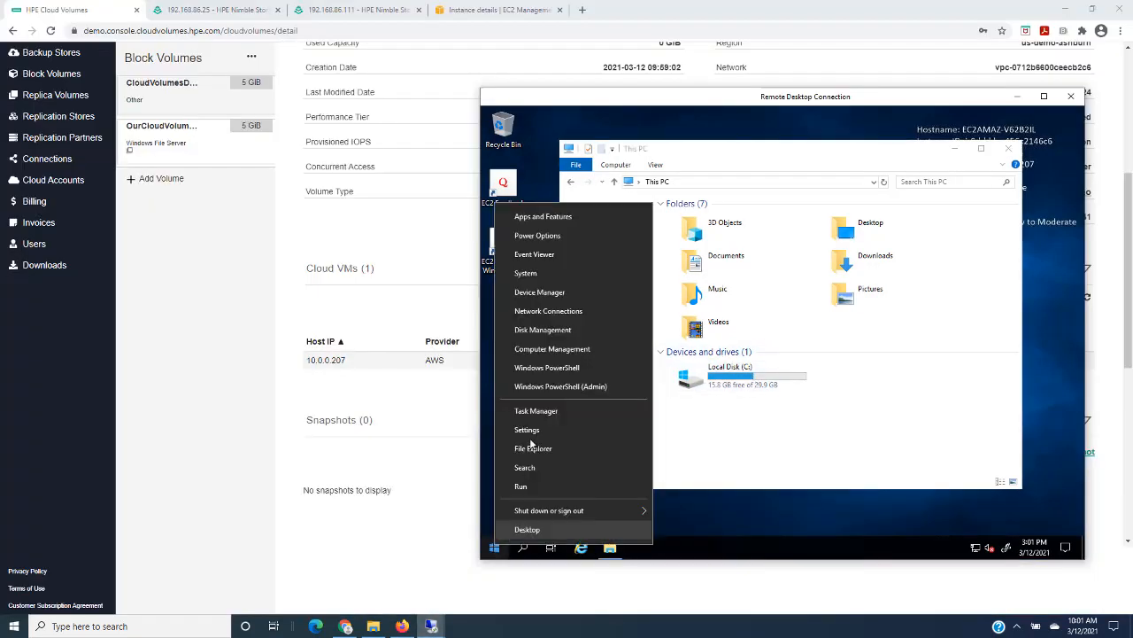
left_click(543, 330)
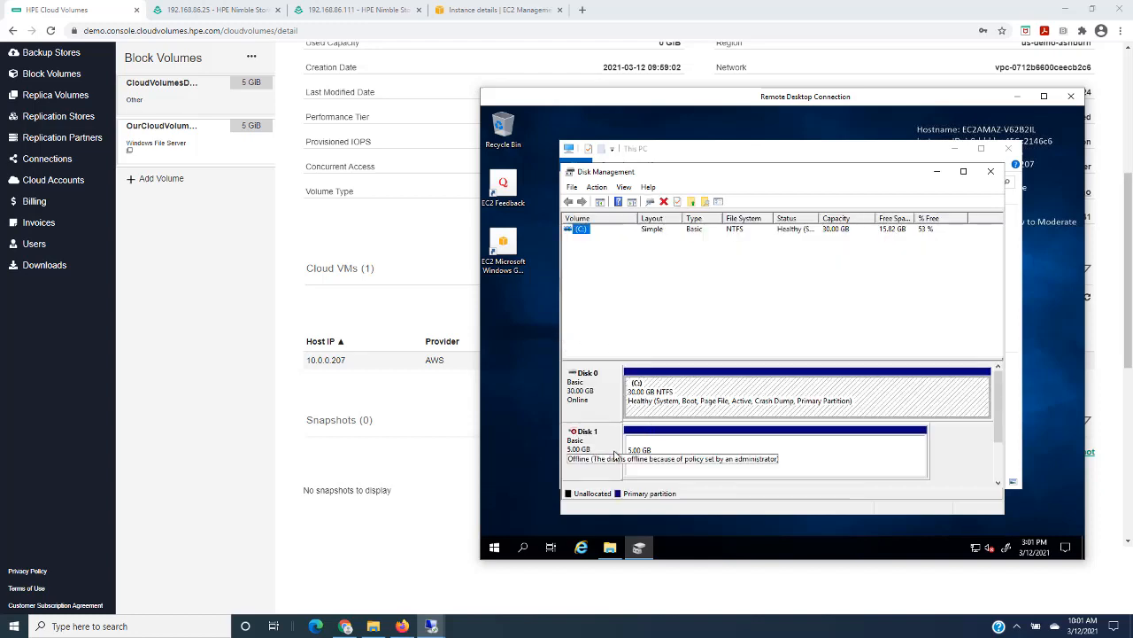
right_click(599, 445)
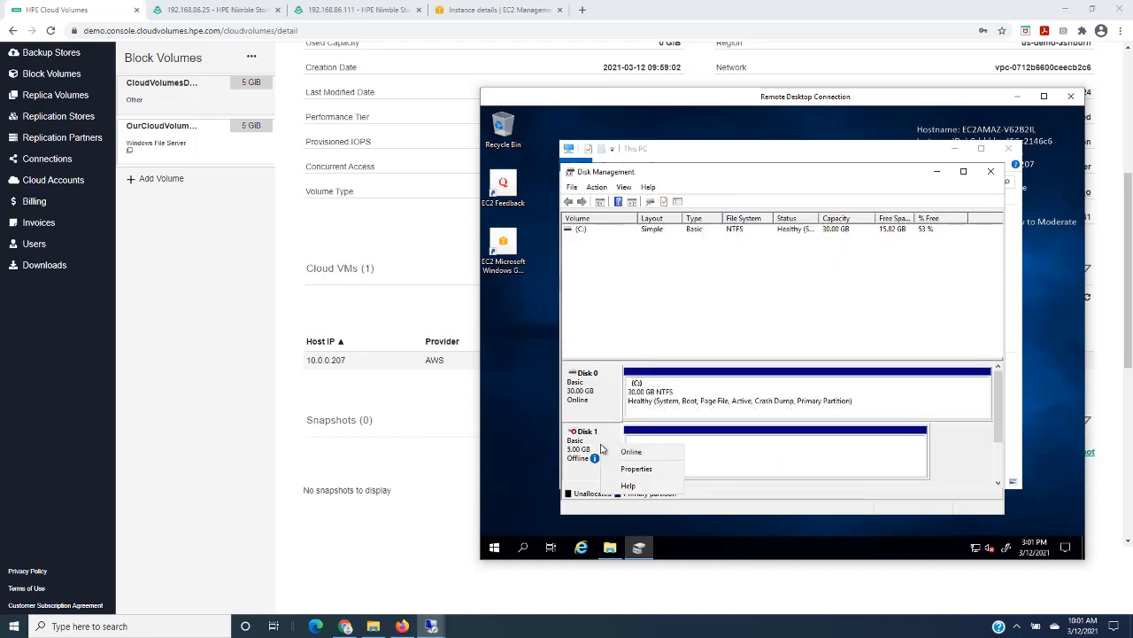
left_click(627, 453)
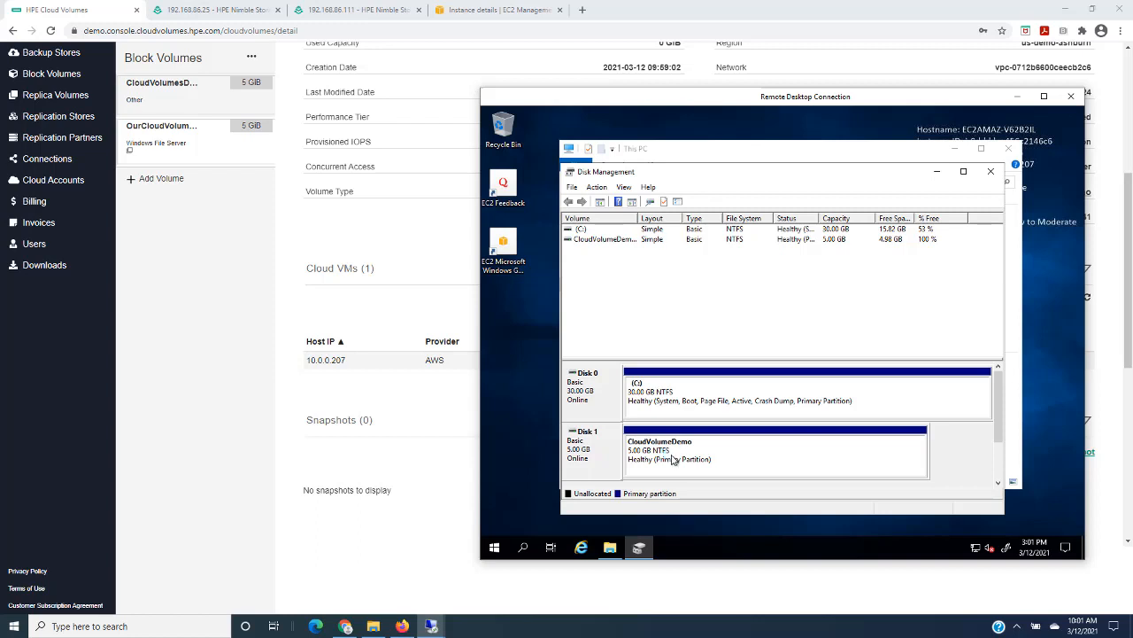
left_click(937, 171)
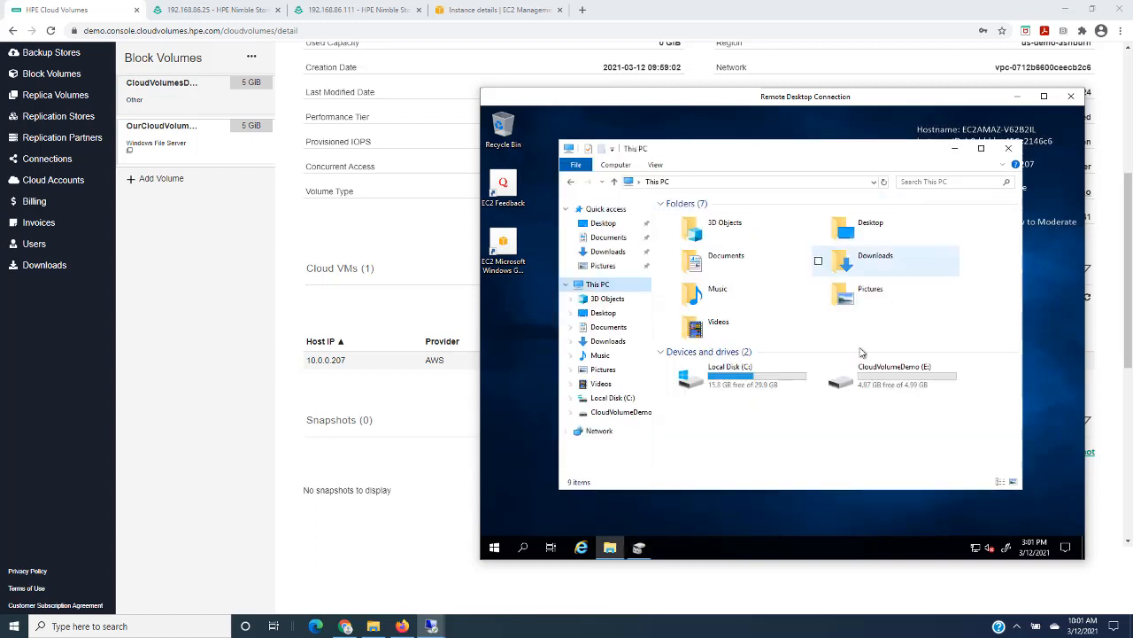
- Browse the CloudVolumeDemo (E:) drive and check the contents of the Our Important Data text file
left_click(856, 381)
double_click(855, 381)
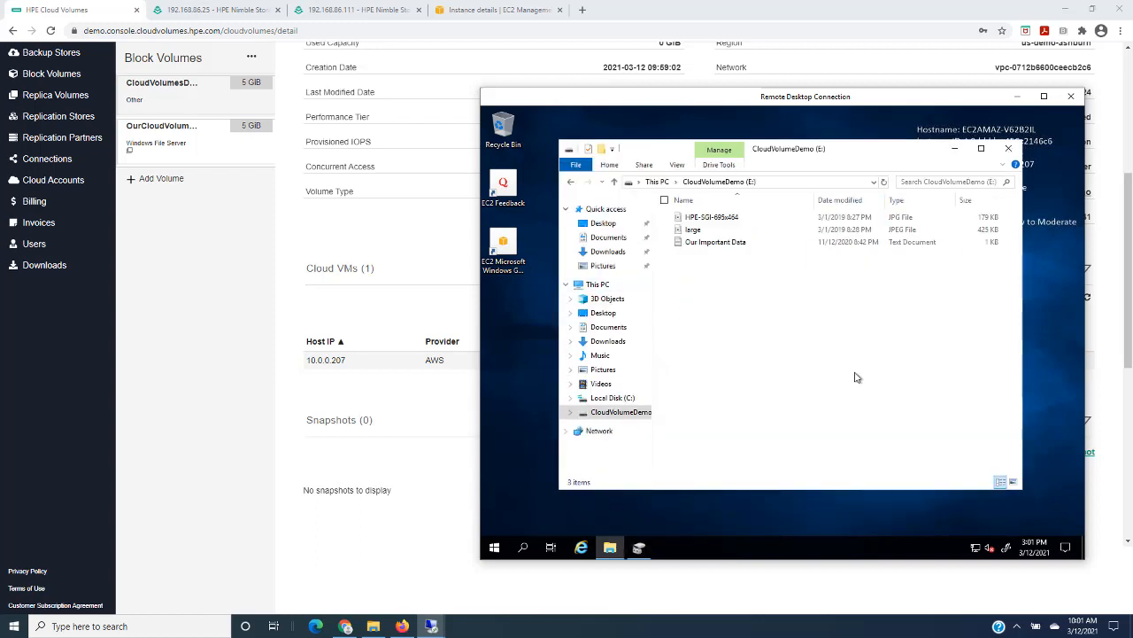
double_click(691, 245)
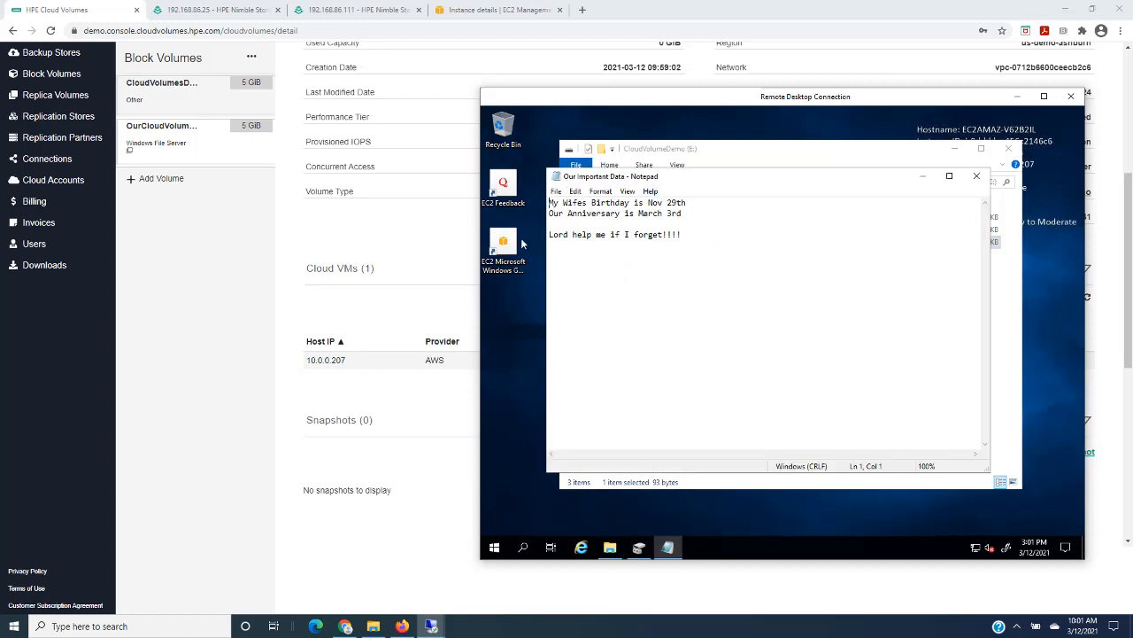
left_click(976, 180)
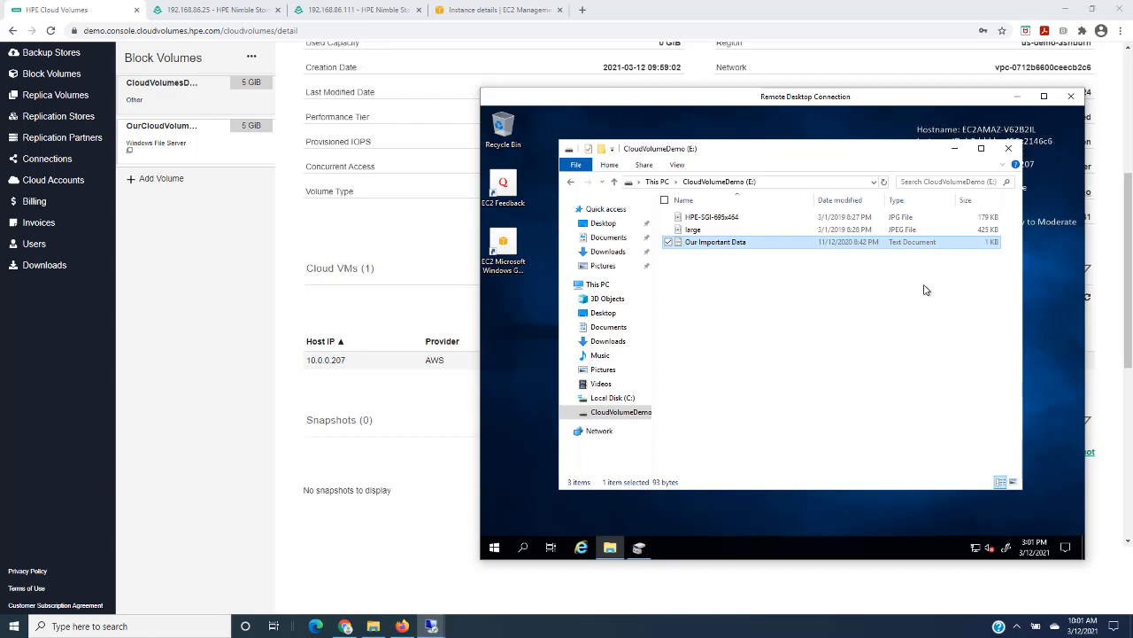
- Switch back to HPE Cloud Volumes and show the actions available for the OurCloudVolumesReplication-clone volume
left_click(292, 313)
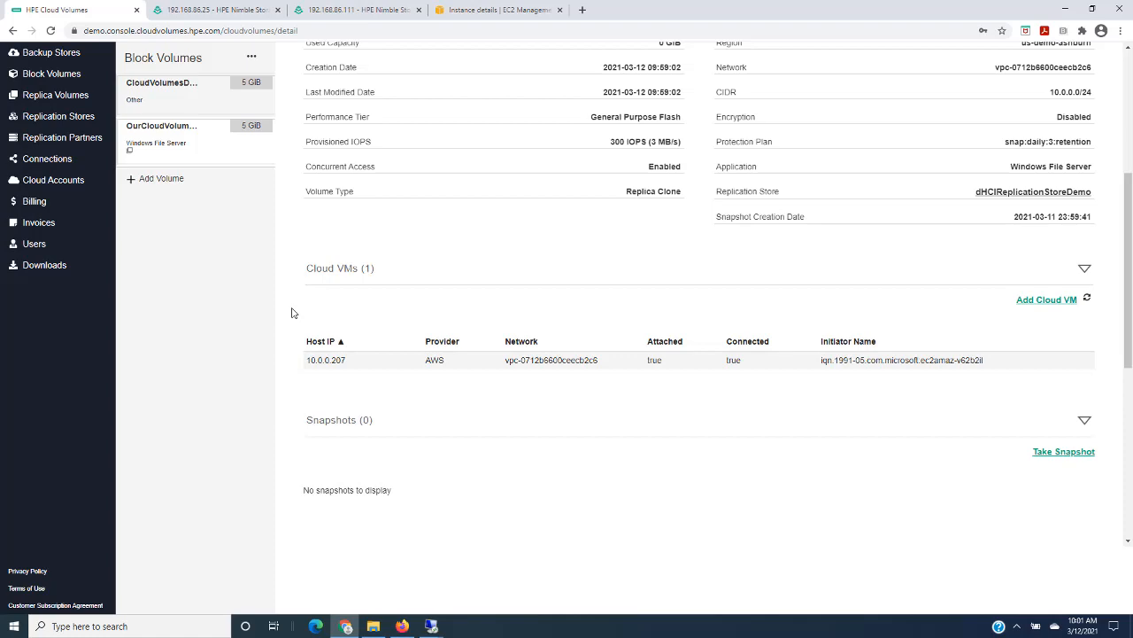
scroll(294, 312, "up", 4)
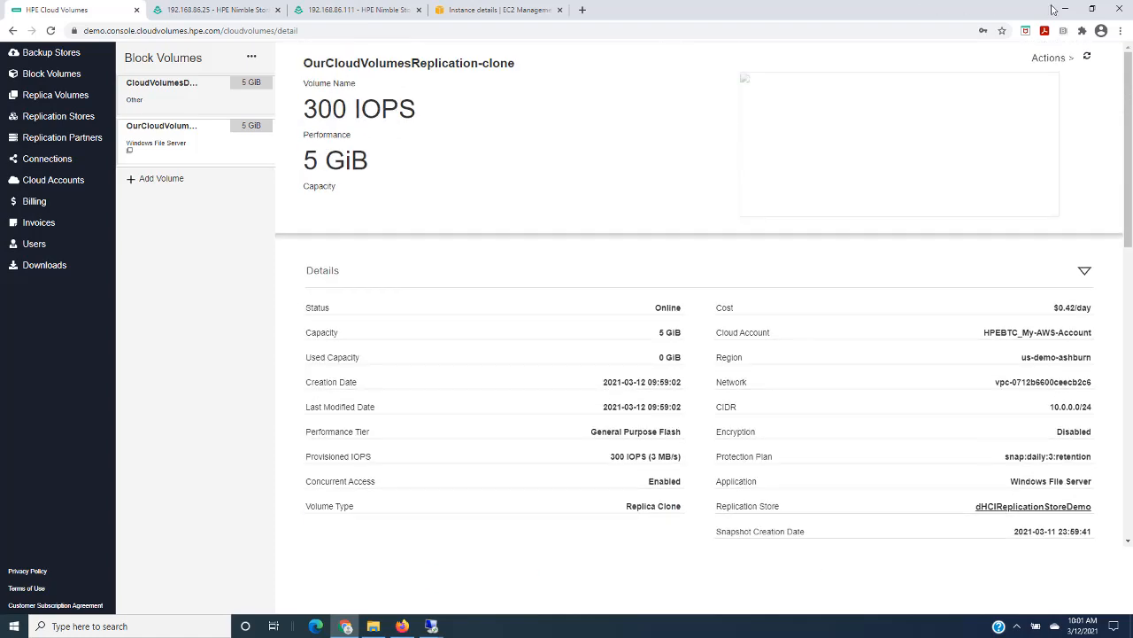
left_click(1054, 59)
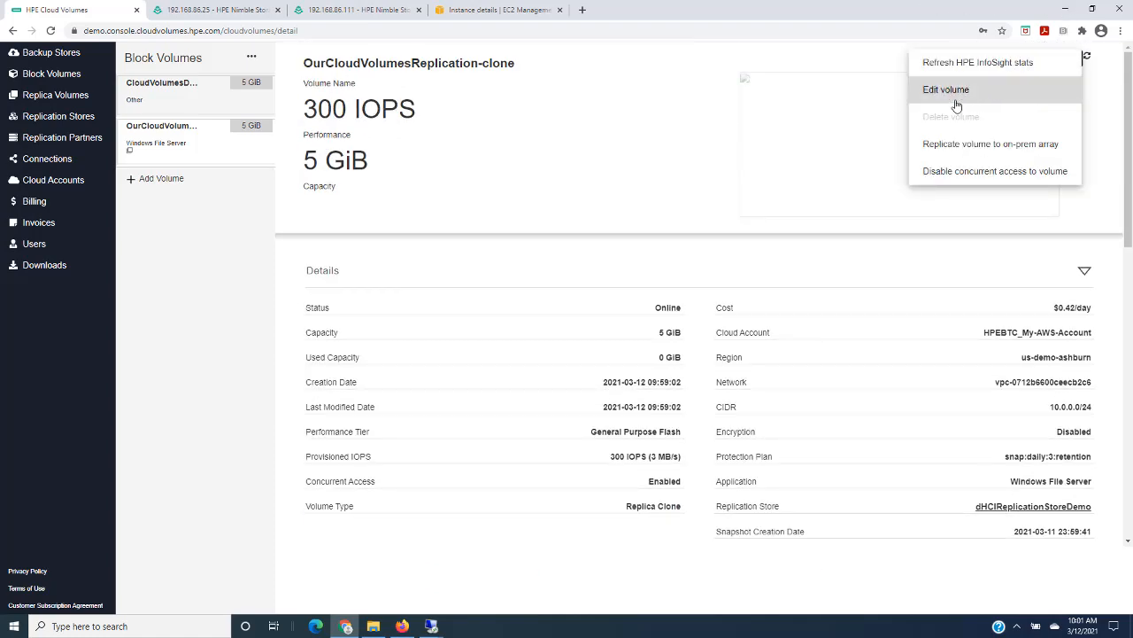